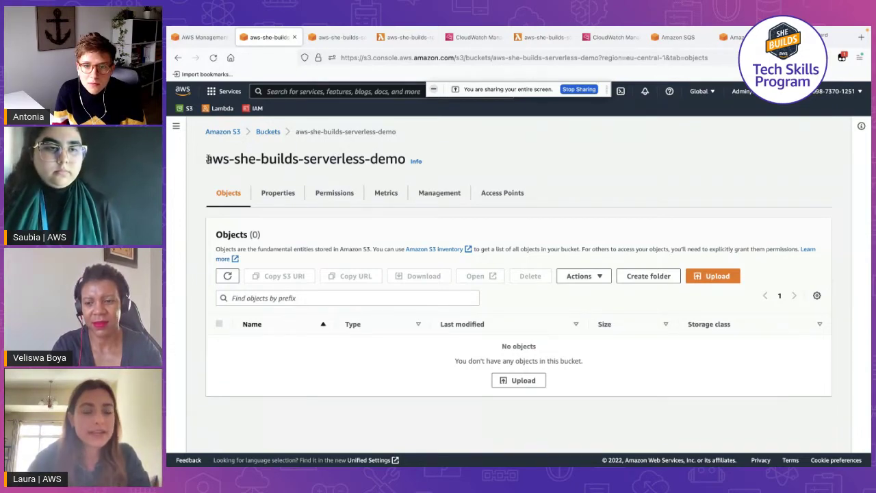
# Step: Reload the object list of the aws-she-builds-serverless-demo bucket to check its contents
pyautogui.moveTo(206, 159); pyautogui.dragTo(366, 158)
pyautogui.click(381, 158)
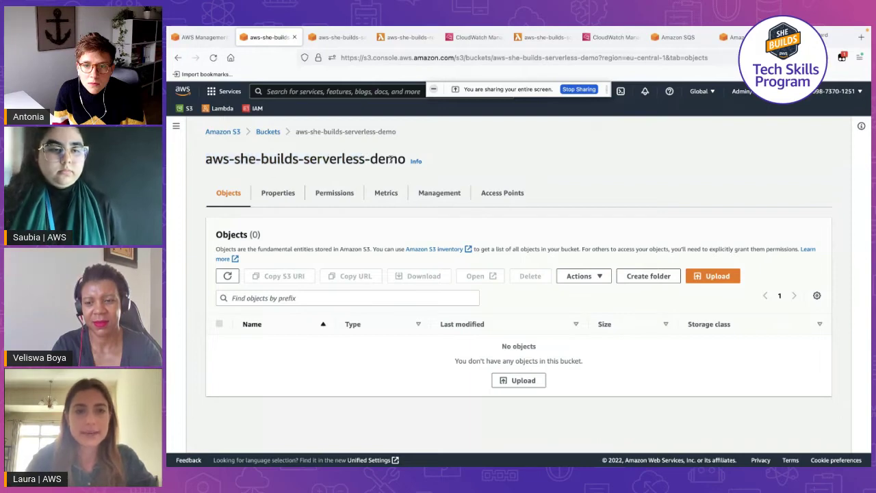
pyautogui.click(228, 276)
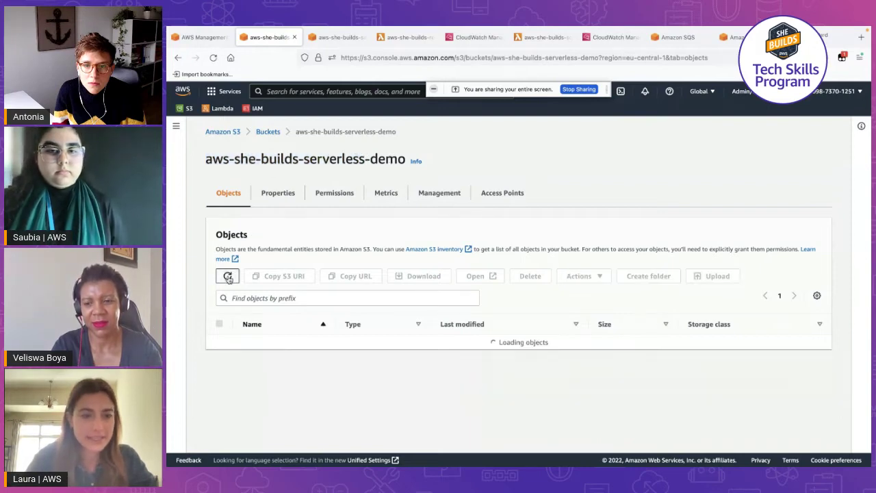
pyautogui.click(228, 276)
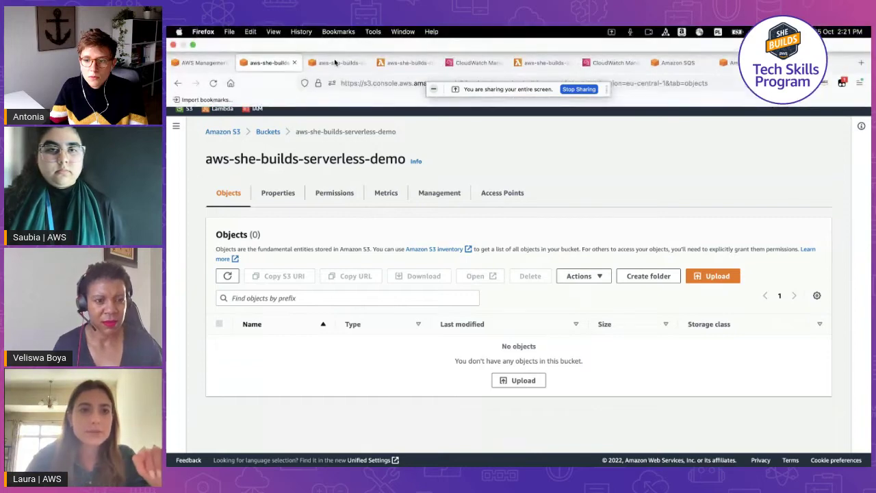
# Step: Go to the aws-she-builds-serverless-demo-resized bucket and reload its object list
pyautogui.click(336, 63)
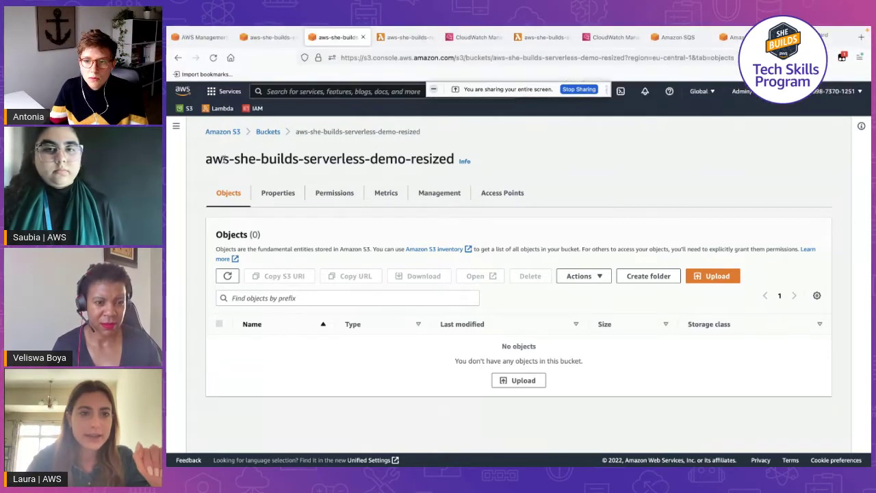
pyautogui.moveTo(208, 158); pyautogui.dragTo(453, 157)
pyautogui.click(438, 175)
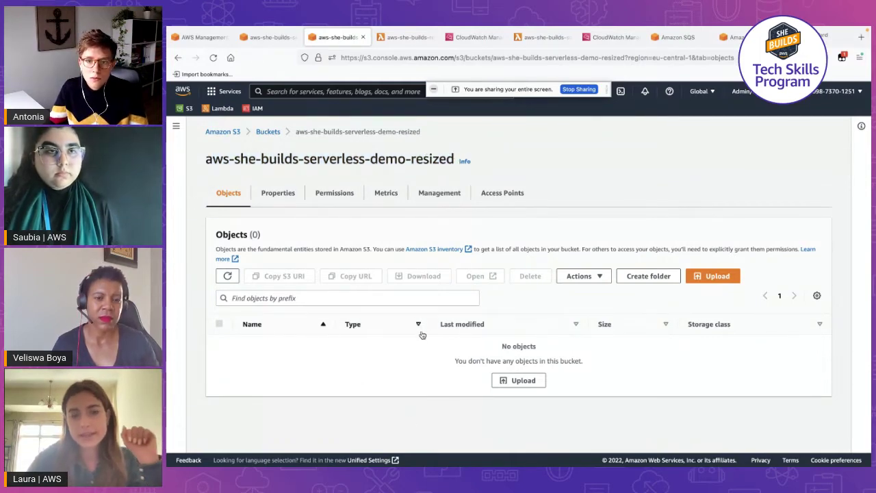
pyautogui.click(227, 276)
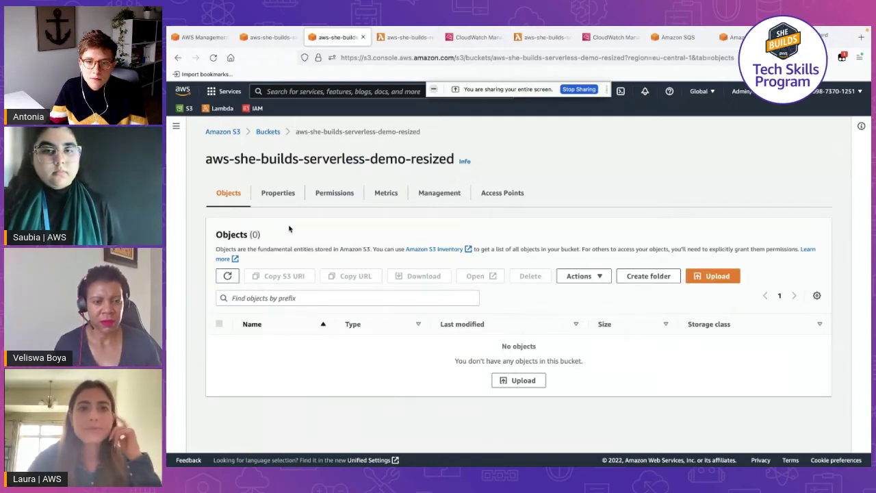
# Step: Return to the source bucket, then switch to Finder and view the JPEG images in the local raw folder
pyautogui.click(264, 38)
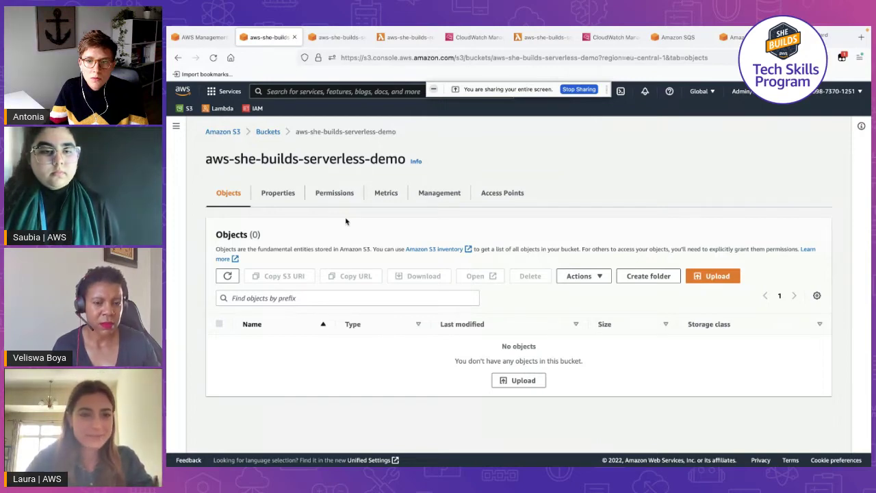
pyautogui.press('super+Tab')
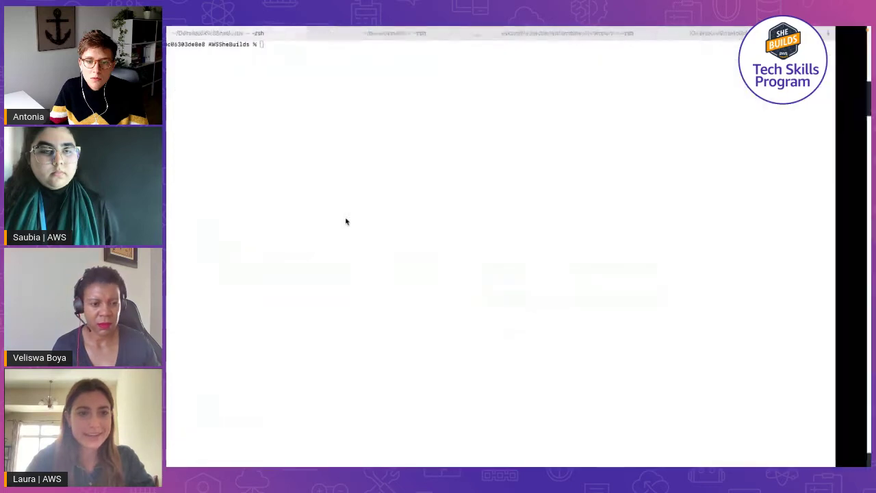
pyautogui.press('super+Tab')
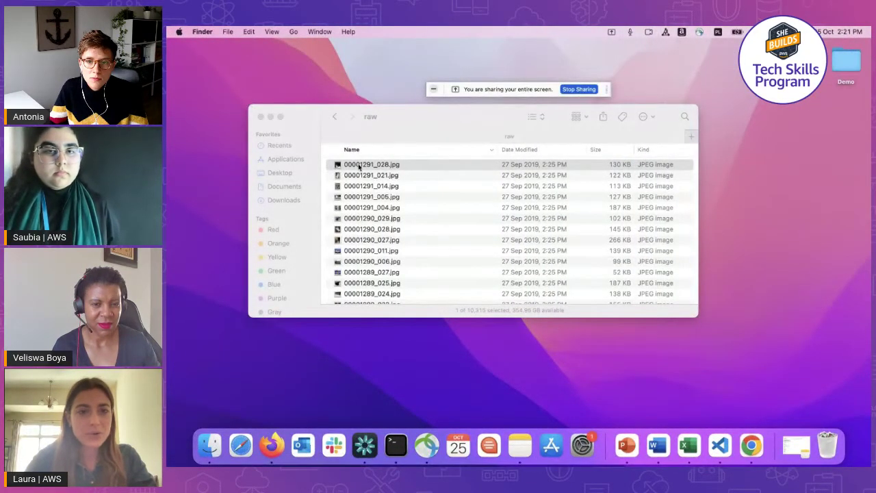
pyautogui.click(380, 122)
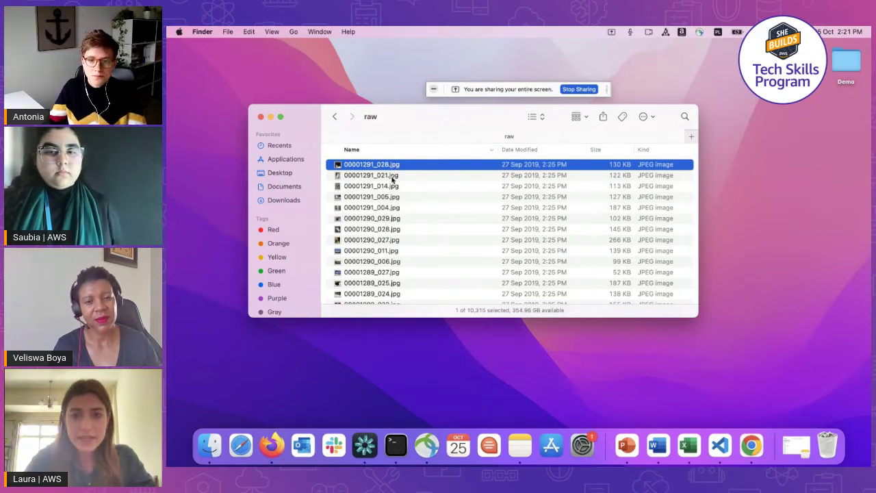
# Step: Switch to Terminal, clear the screen, and recall the command "aws s3 cp raw/ s3://aws-she-builds-serverless-demo/raw/ --recursive", highlighting its bucket name
pyautogui.hotkey('ctrl', 'Right')
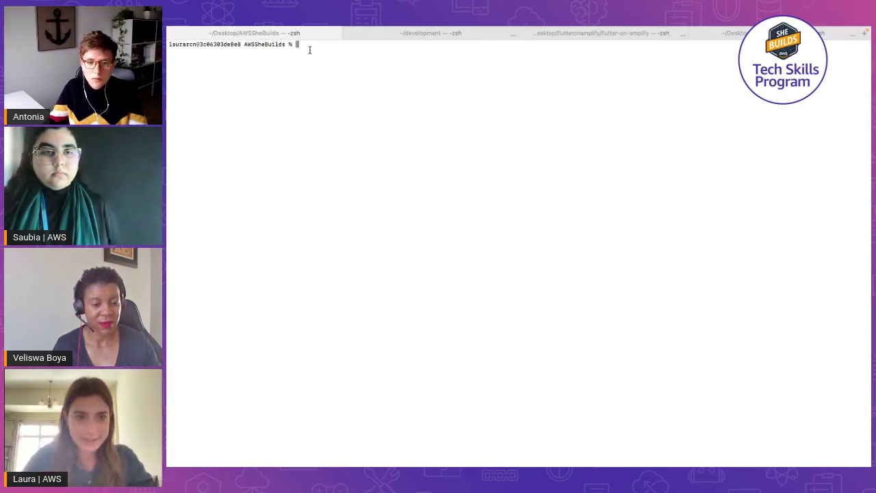
pyautogui.write('clear')
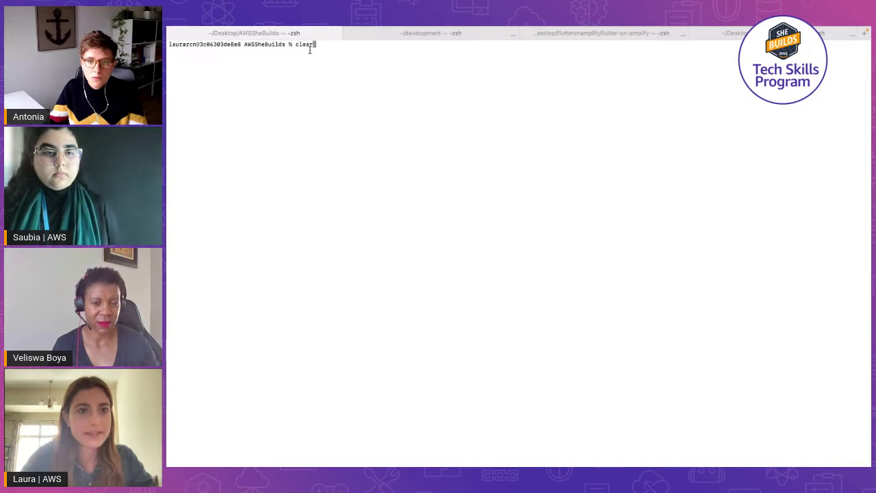
pyautogui.press('Up')
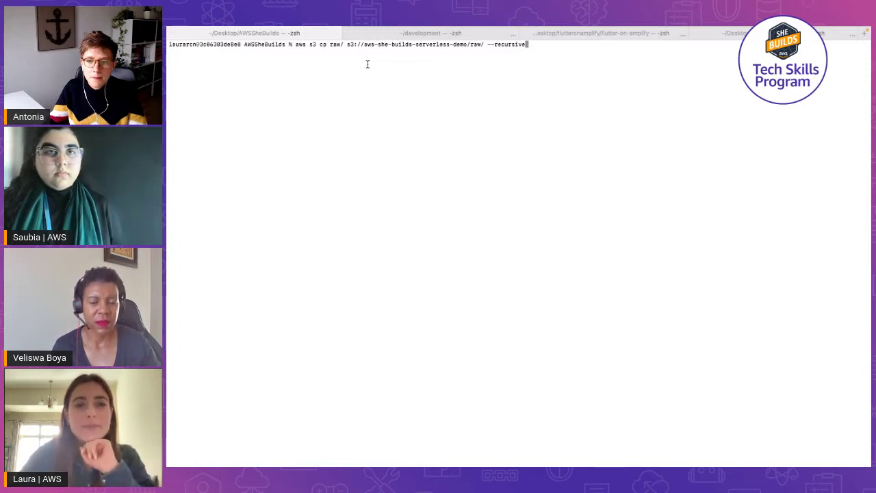
pyautogui.moveTo(363, 45); pyautogui.dragTo(465, 78)
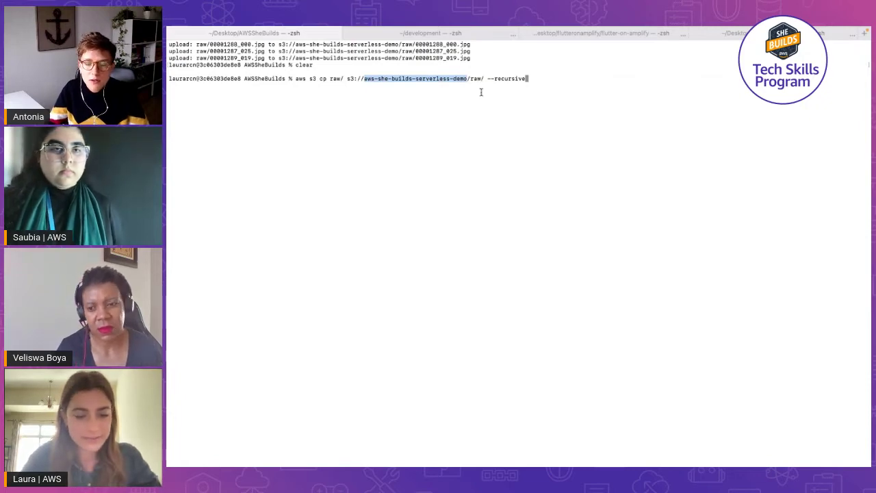
# Step: Enlarge the terminal text and run the recursive copy of the local raw folder to the aws-she-builds-serverless-demo bucket
pyautogui.press('super+plus')
pyautogui.press('super+plus')
pyautogui.press('super+plus')
pyautogui.press('super+plus')
pyautogui.press('super+plus')
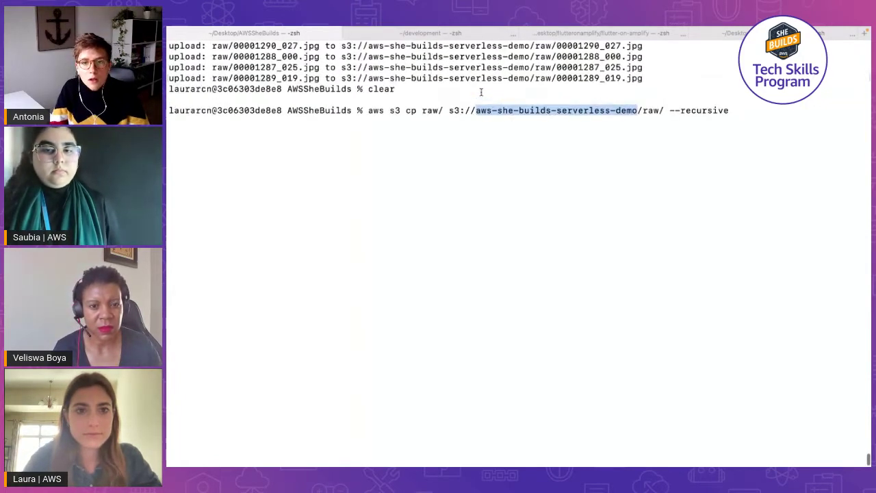
pyautogui.press('super+plus')
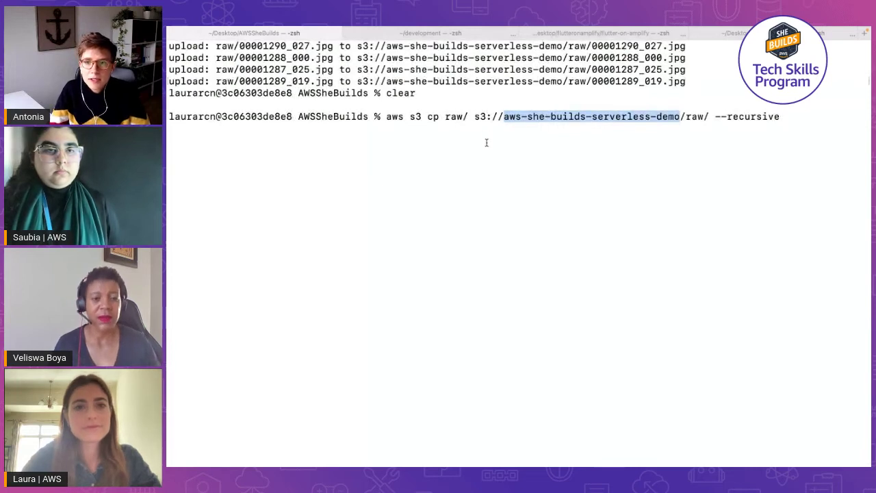
pyautogui.scroll(-5, 487, 142)
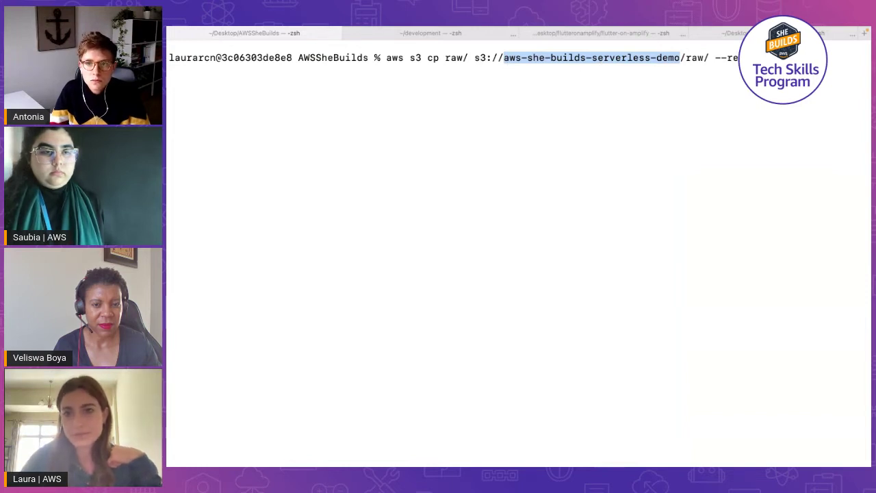
pyautogui.click(749, 63)
pyautogui.press('Return')
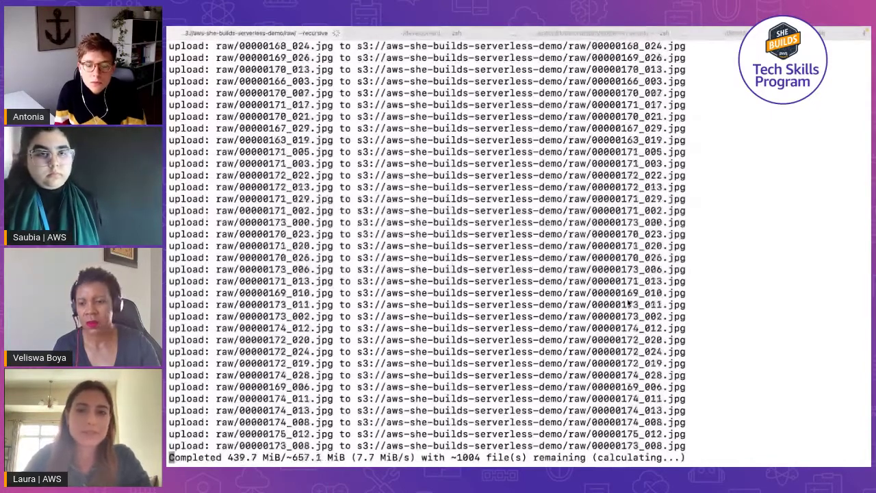
# Step: Switch to the S3 console, reload the aws-she-builds-serverless-demo bucket, and look through the uploaded images in its raw/ folder
pyautogui.hotkey('ctrl', 'Right')
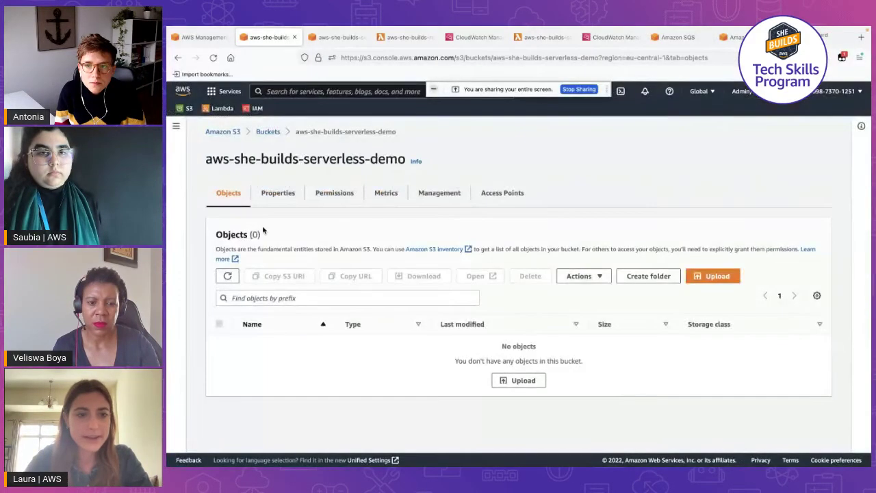
pyautogui.click(227, 276)
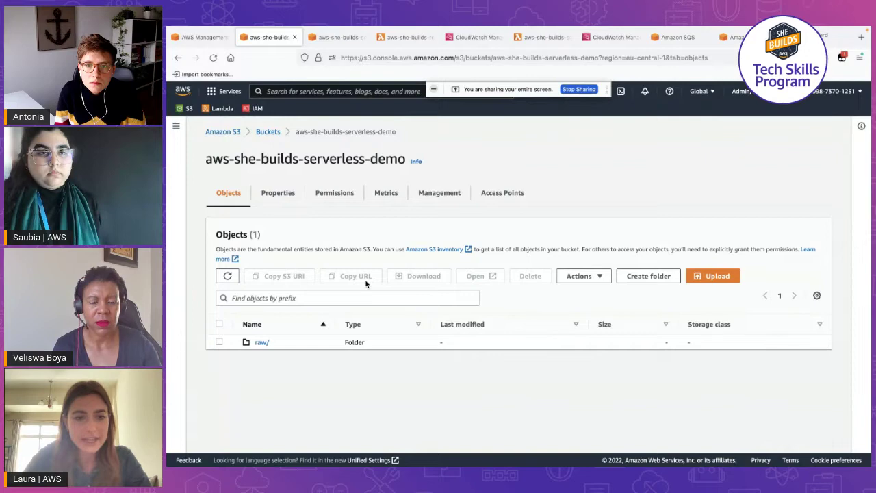
pyautogui.click(263, 342)
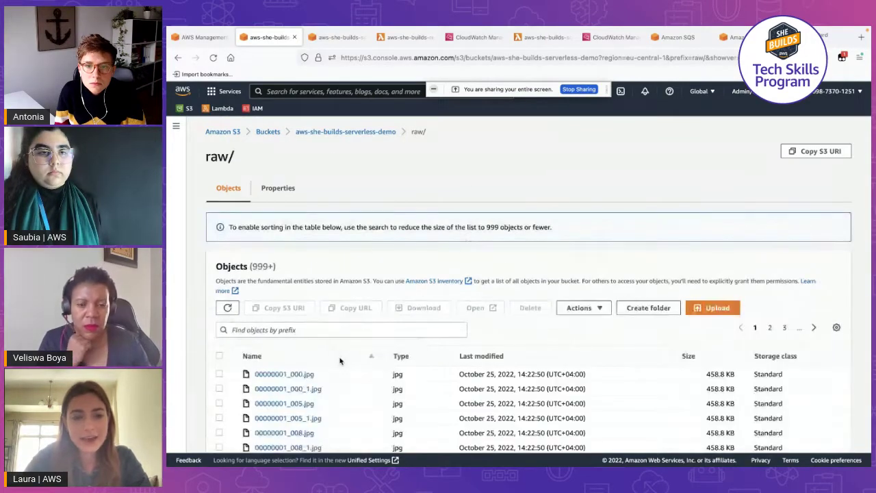
pyautogui.scroll(-1, 365, 294)
pyautogui.scroll(-1, 366, 294)
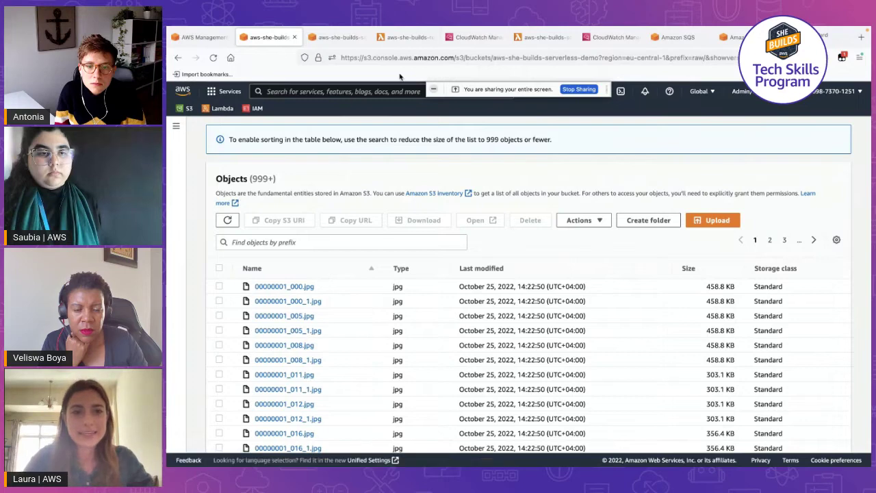
# Step: Review the overview, S3 trigger and lambda_function code of the aws-she-builds-resizing-function Lambda
pyautogui.click(406, 38)
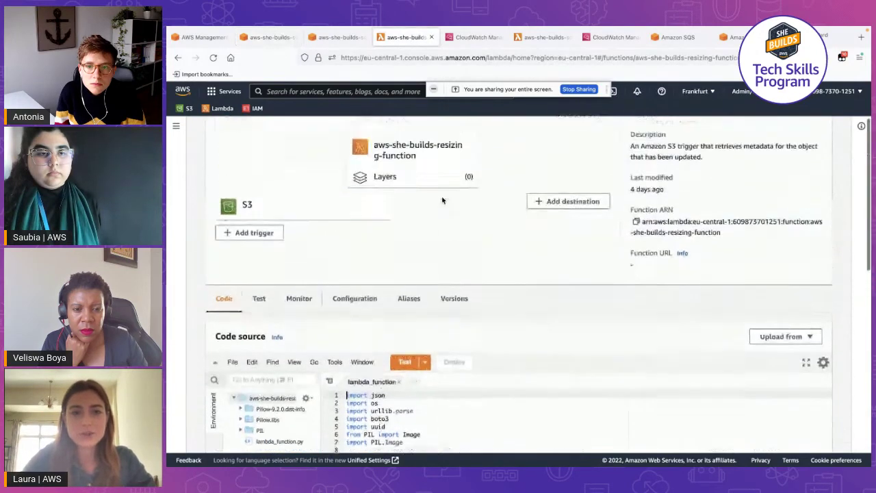
pyautogui.scroll(3, 442, 200)
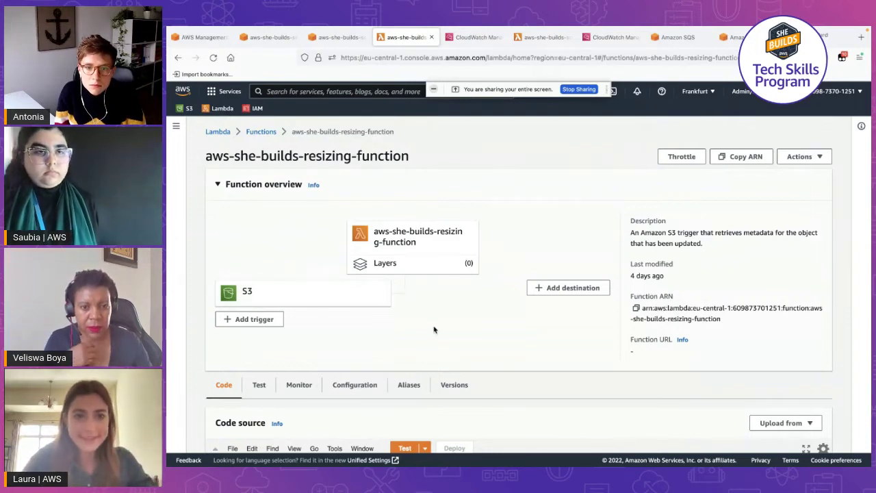
pyautogui.scroll(-1, 434, 330)
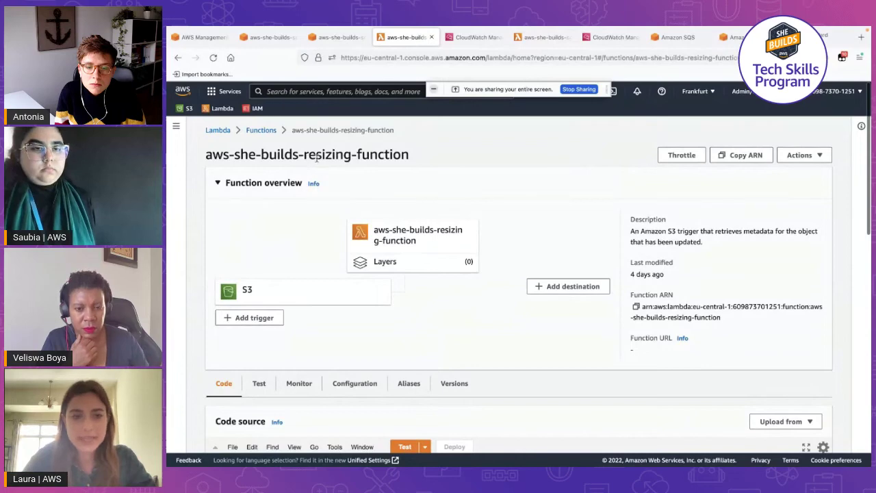
pyautogui.scroll(-1, 511, 388)
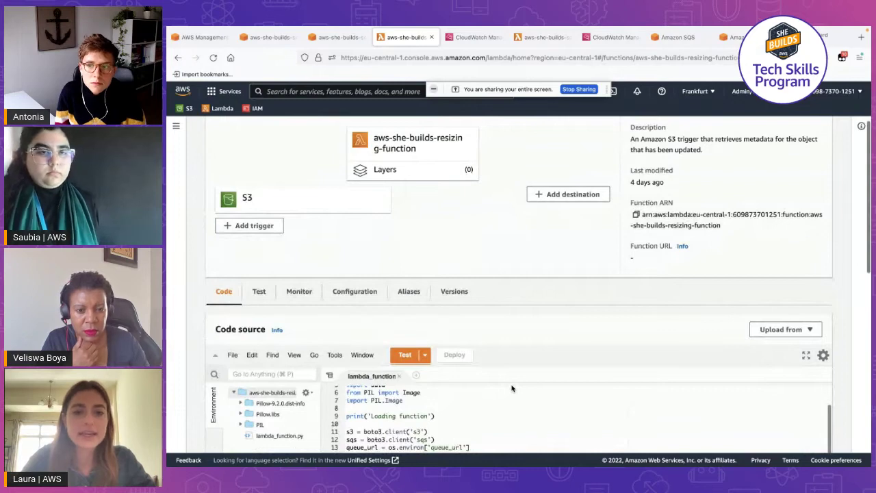
pyautogui.scroll(-3, 511, 388)
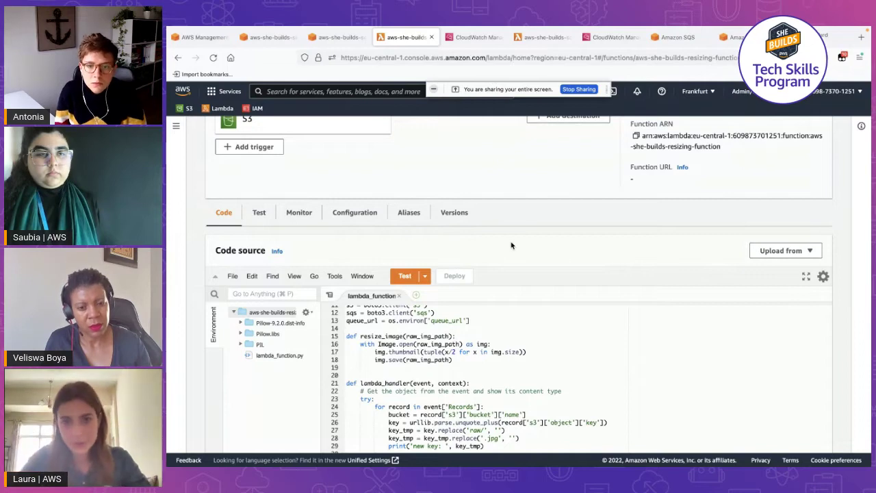
pyautogui.scroll(3, 540, 229)
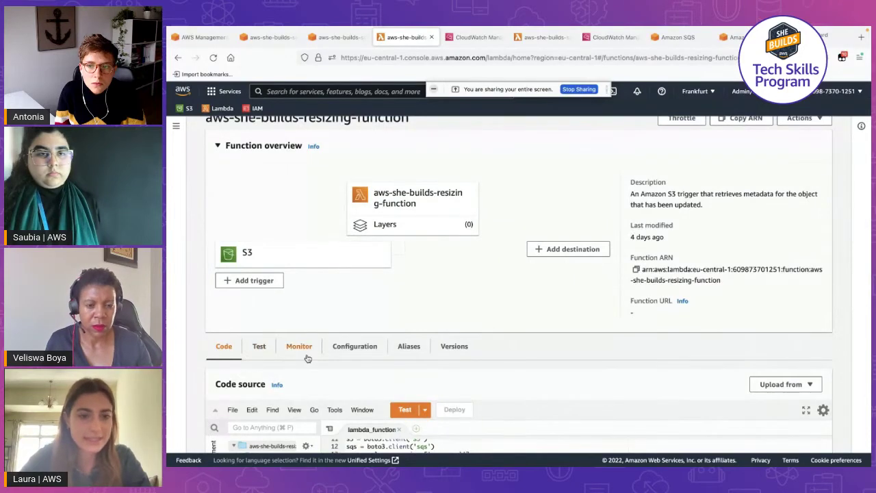
# Step: Reload the aws-she-builds-serverless-demo-resized bucket and look through the images in its resized/ folder
pyautogui.click(337, 38)
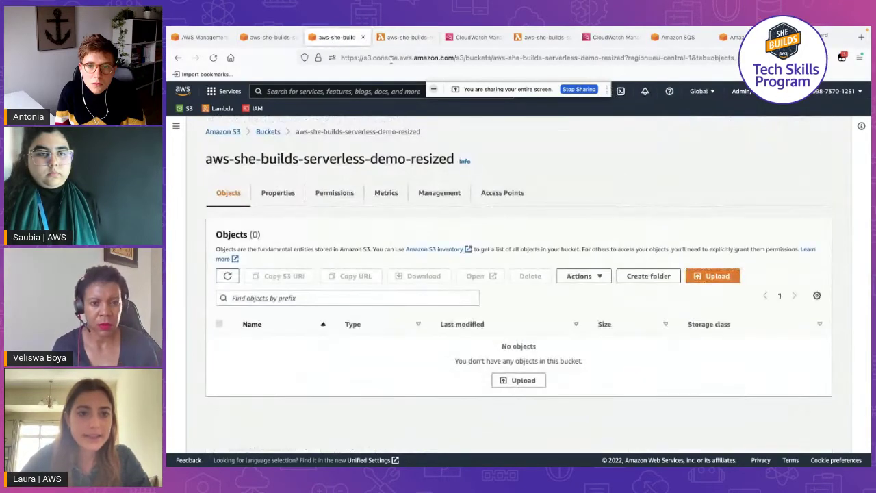
pyautogui.moveTo(410, 160); pyautogui.dragTo(455, 160)
pyautogui.click(227, 276)
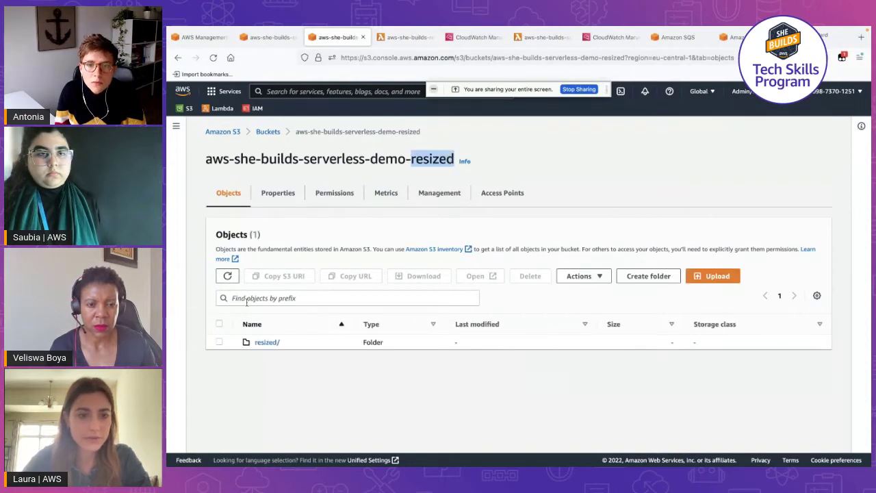
pyautogui.click(265, 344)
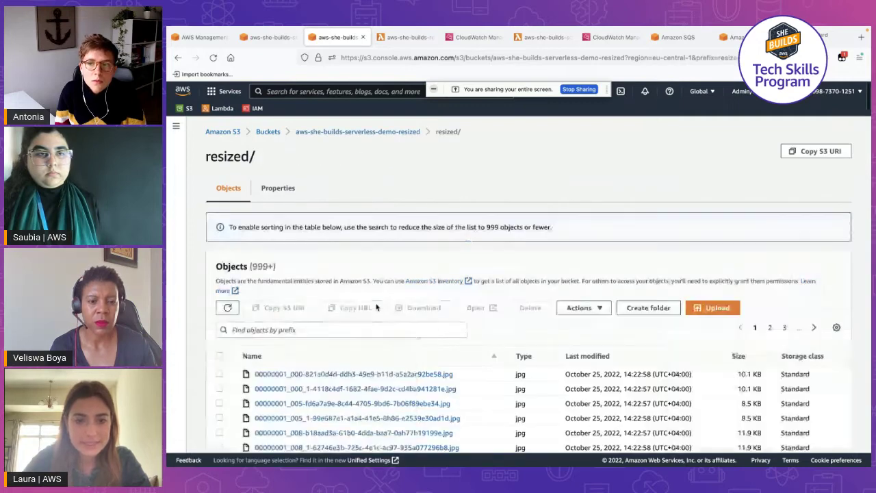
pyautogui.scroll(-3, 558, 262)
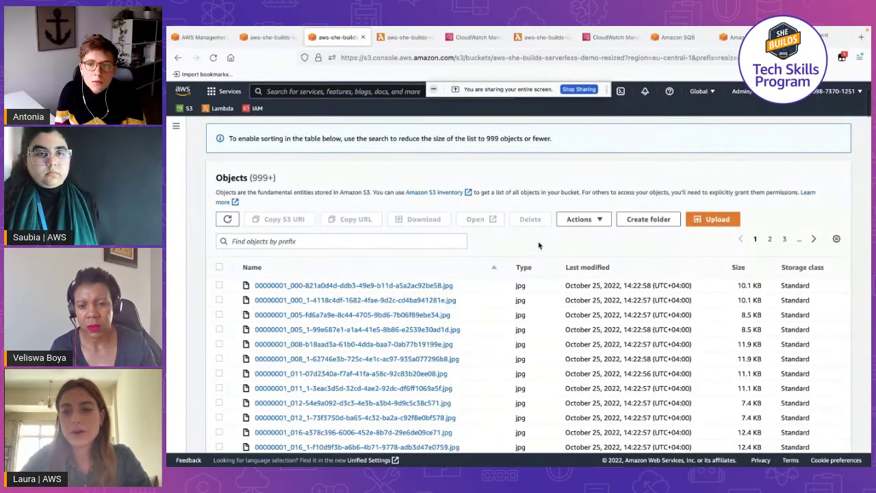
# Step: Go back to the raw/ folder of the source bucket and compare the original images' file sizes with the resized ones
pyautogui.click(260, 39)
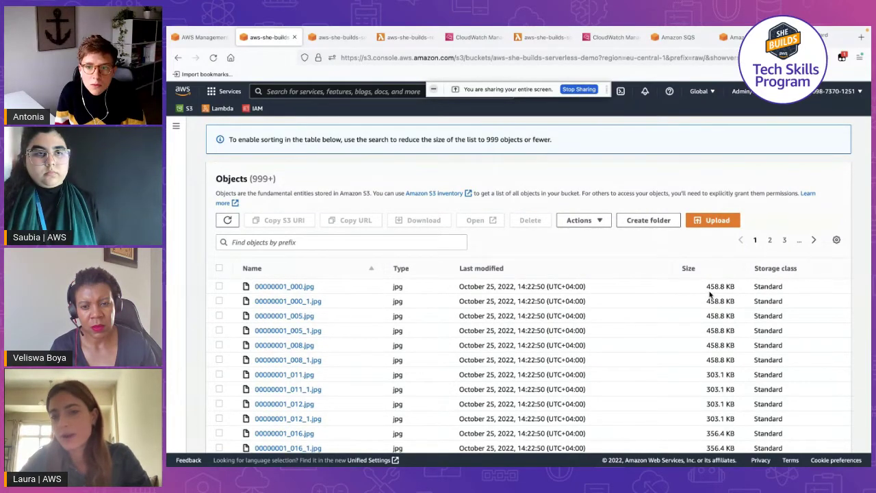
pyautogui.scroll(-2, 711, 296)
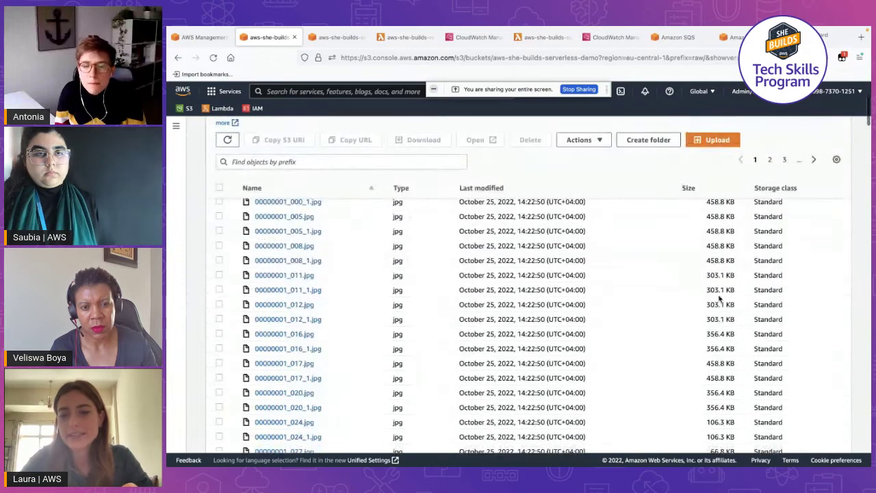
pyautogui.scroll(-1, 721, 346)
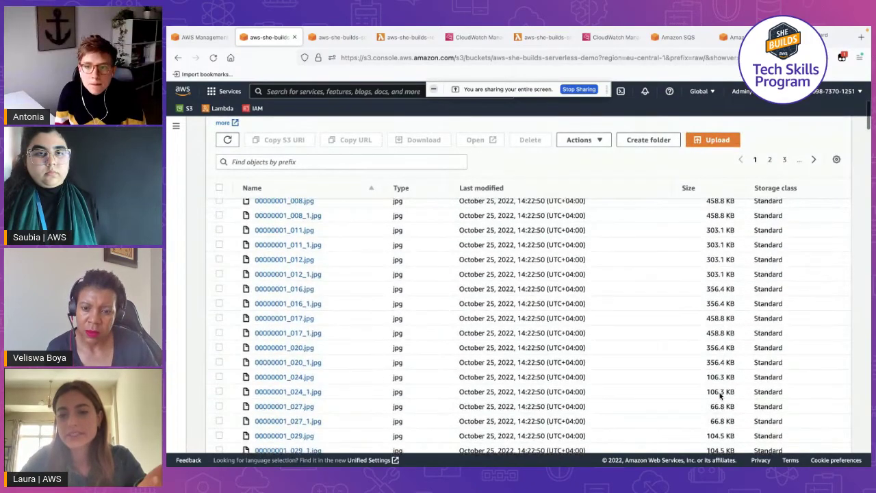
# Step: Compare the original file sizes in the raw/ folder with those in the resized/ folder of the aws-she-builds-serverless-demo-resized bucket
pyautogui.scroll(-1, 720, 395)
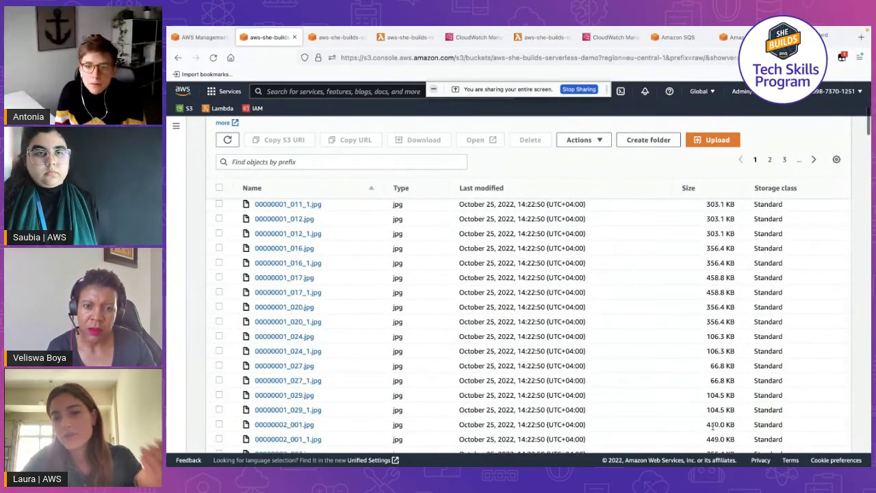
pyautogui.scroll(-3, 712, 426)
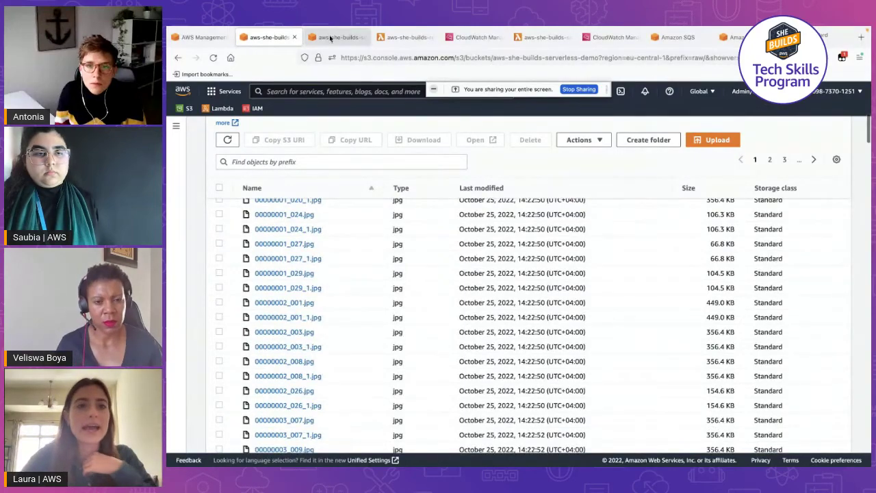
pyautogui.click(331, 39)
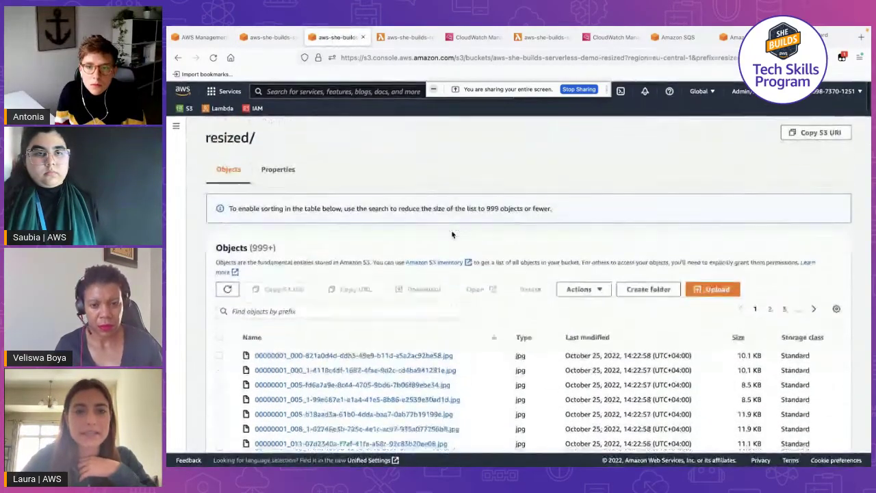
pyautogui.scroll(-2, 452, 235)
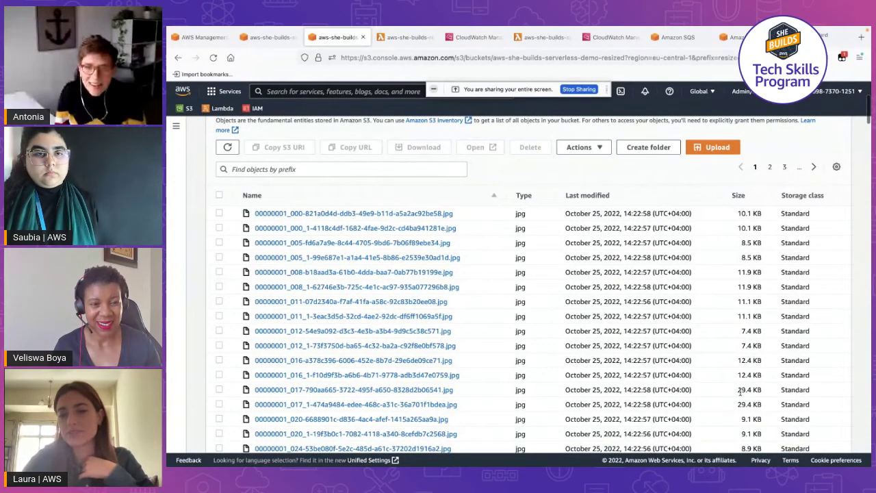
pyautogui.scroll(-3, 751, 390)
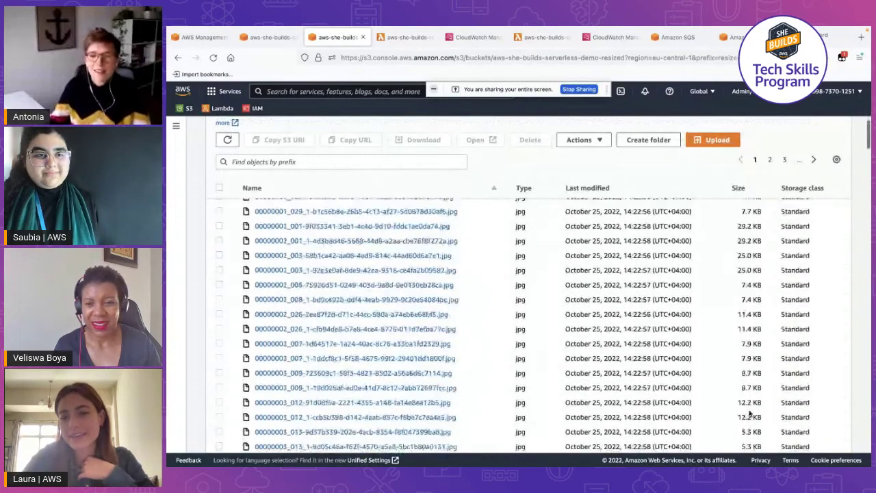
pyautogui.scroll(-2, 750, 412)
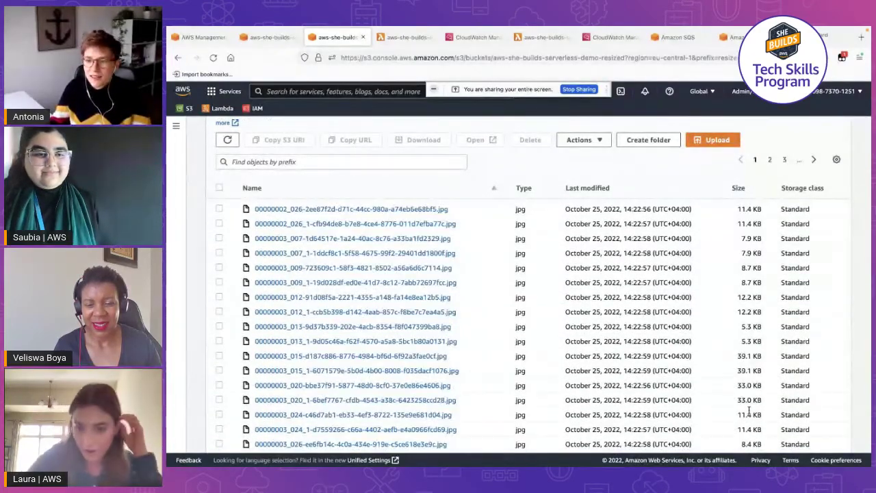
pyautogui.scroll(-1, 750, 412)
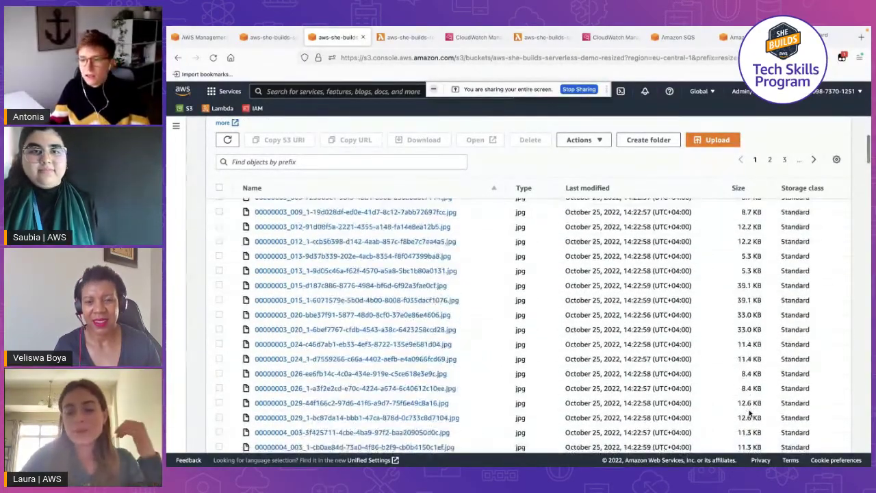
pyautogui.scroll(5, 749, 411)
pyautogui.scroll(2, 749, 411)
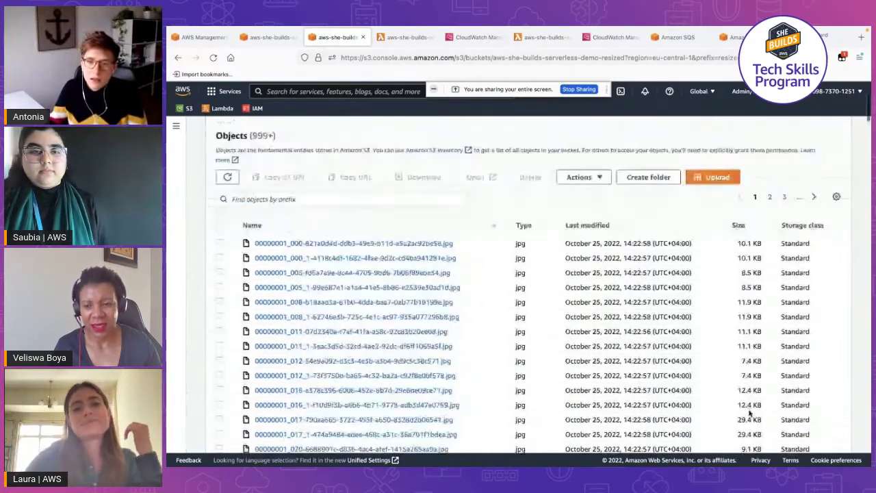
# Step: Load the CloudWatch metrics of the aws-she-builds-resizing-function Lambda and examine its invocations, duration and error rate charts
pyautogui.click(410, 36)
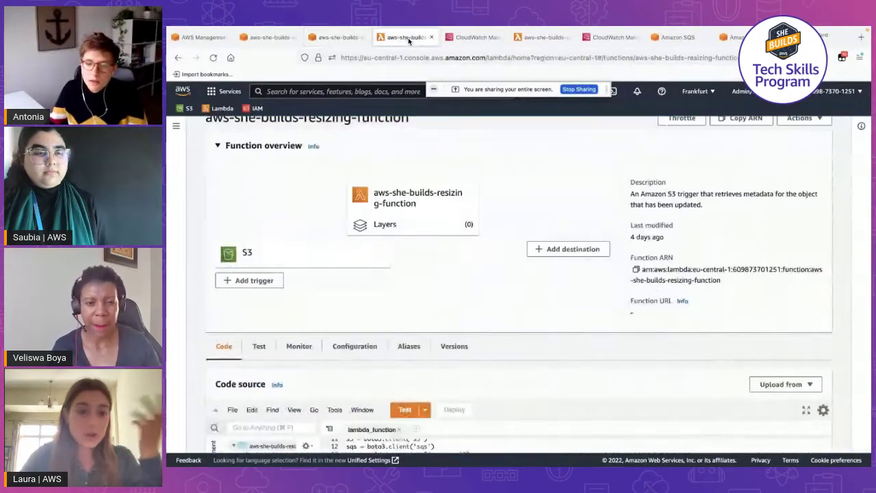
pyautogui.click(299, 346)
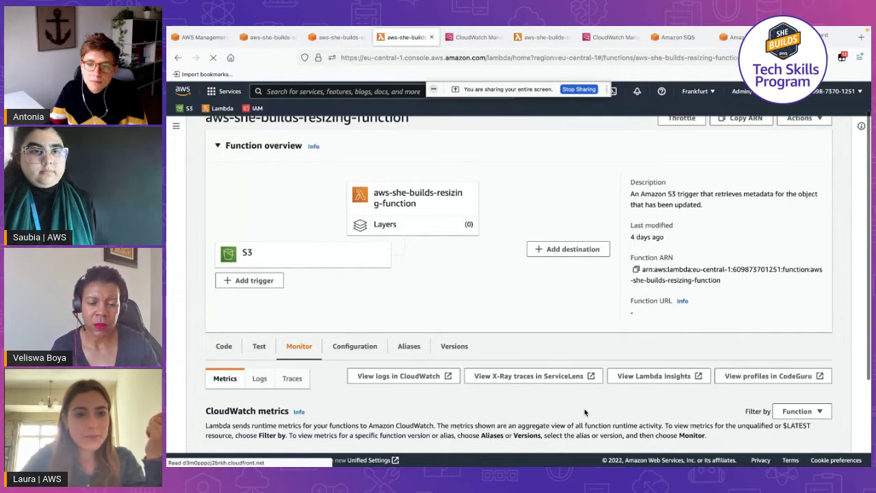
pyautogui.scroll(-3, 585, 412)
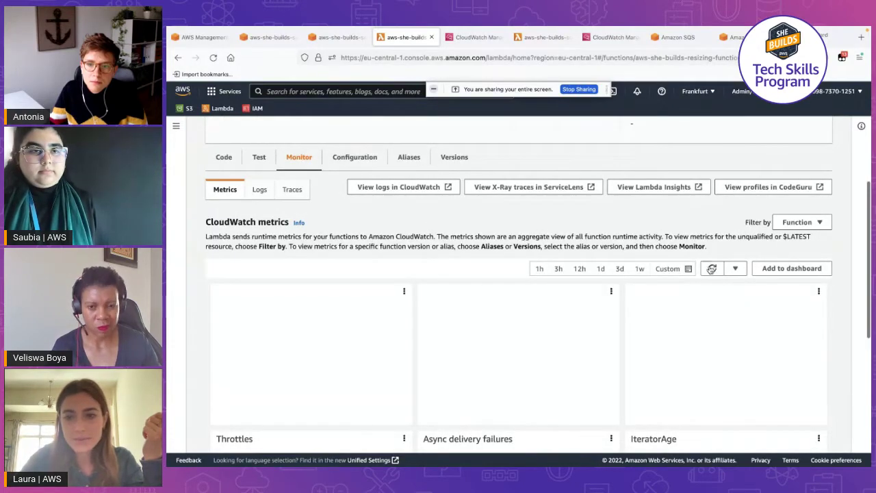
pyautogui.click(712, 269)
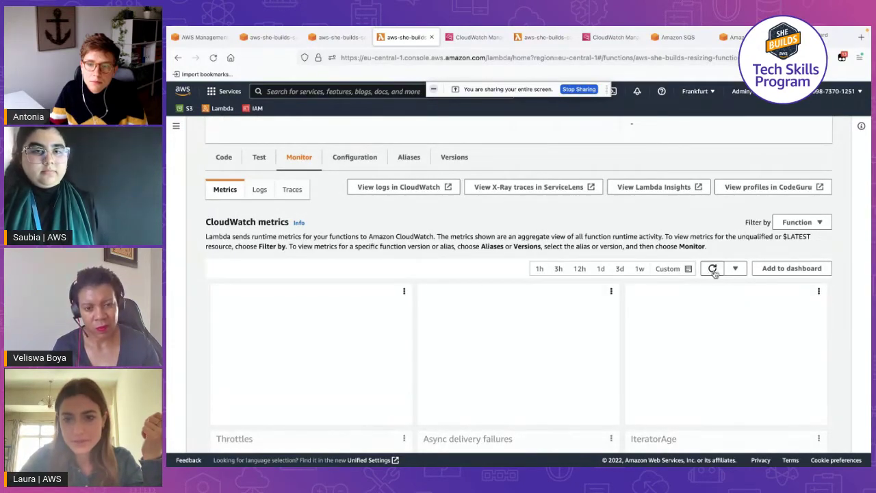
pyautogui.scroll(2, 451, 187)
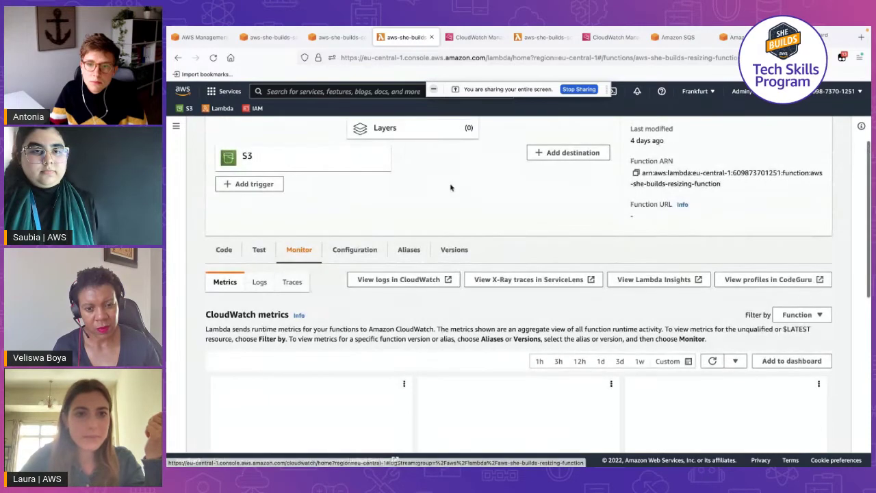
pyautogui.click(355, 251)
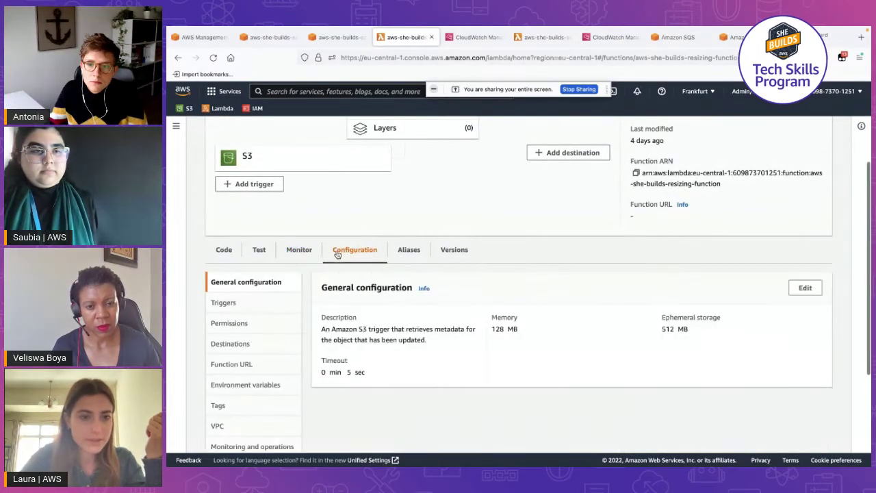
pyautogui.click(299, 250)
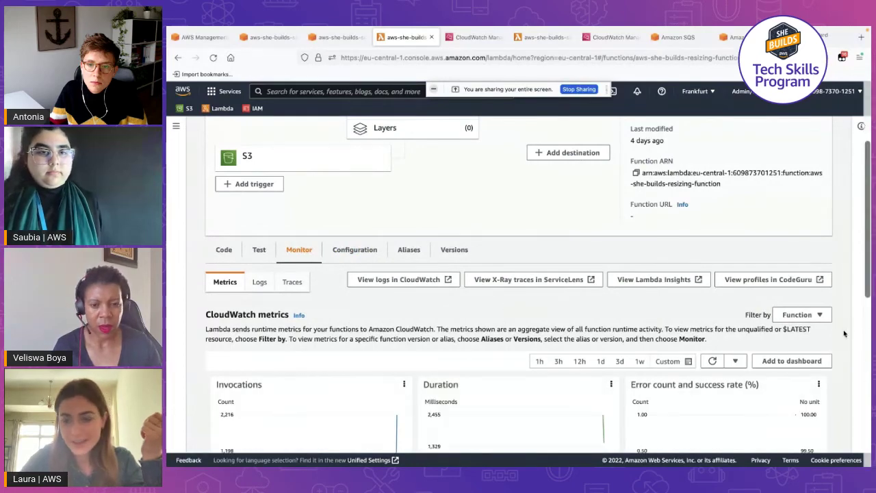
pyautogui.scroll(-3, 846, 335)
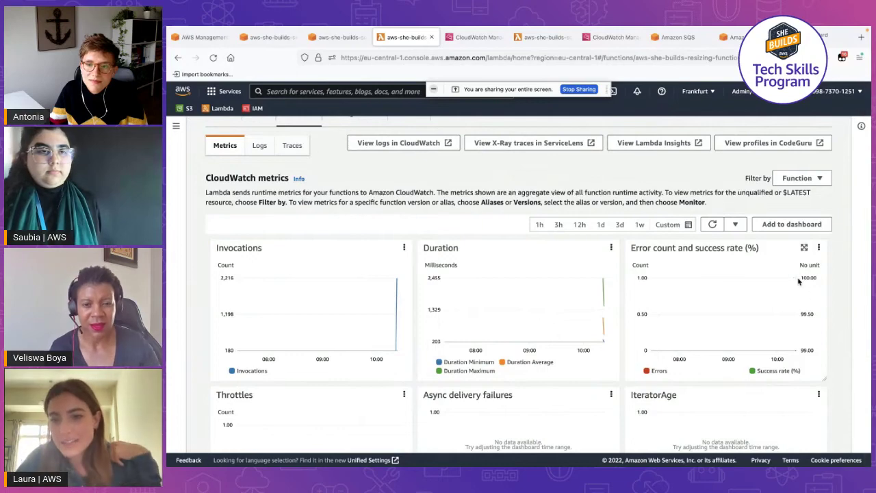
pyautogui.moveTo(794, 279)
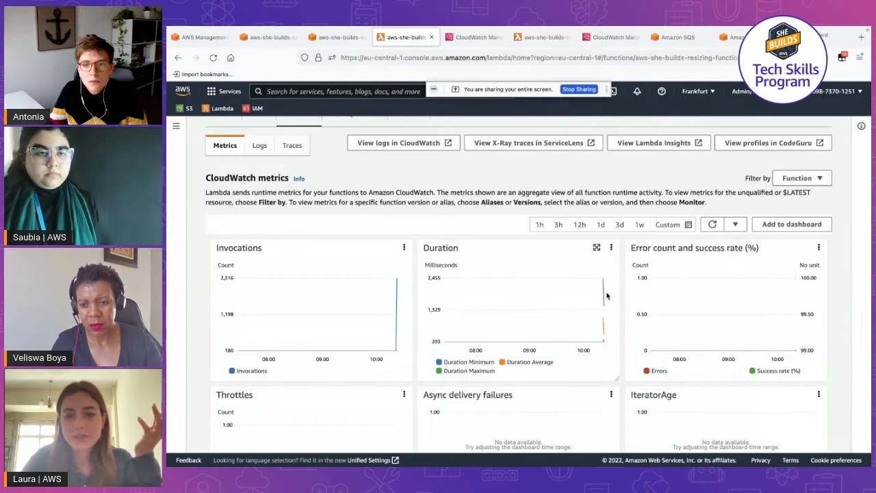
pyautogui.moveTo(602, 292)
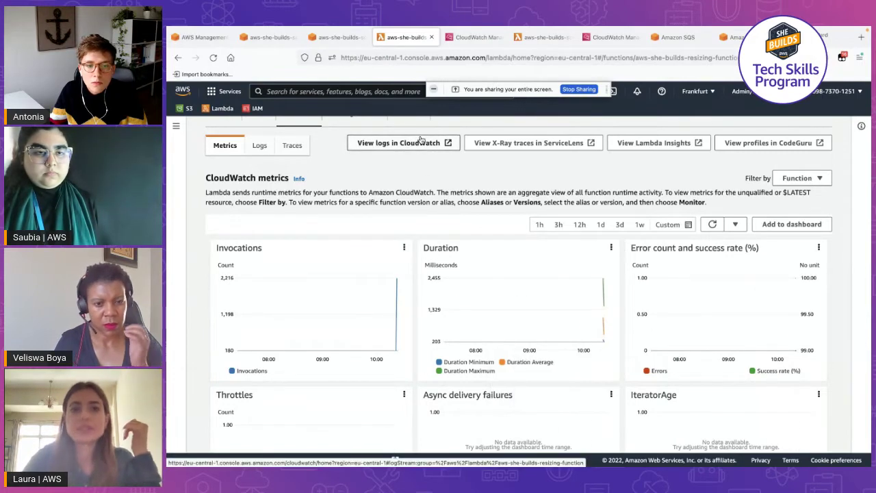
# Step: Check the resizing function's CloudWatch log group briefly and return to its metrics to inspect the peak in the Duration chart
pyautogui.click(457, 39)
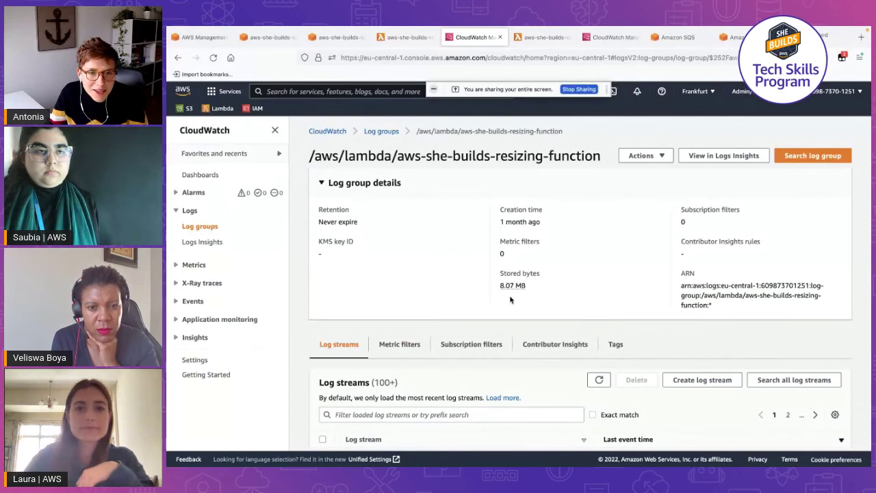
pyautogui.click(394, 38)
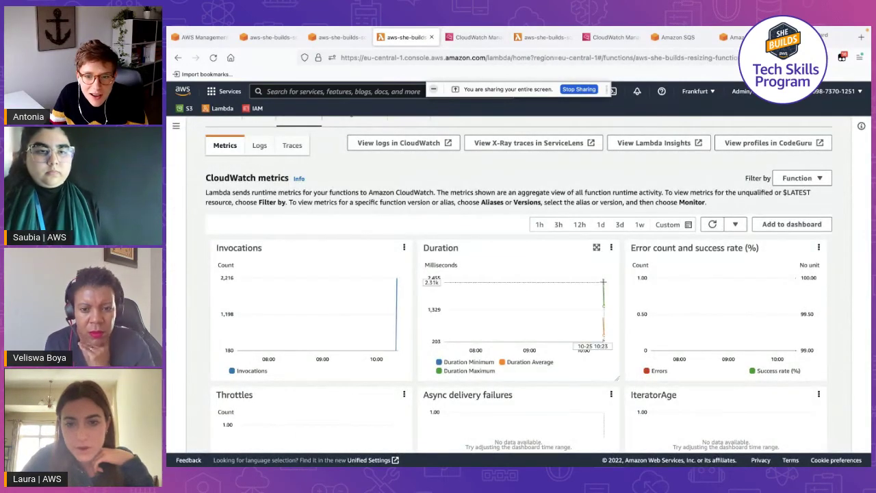
pyautogui.moveTo(602, 280)
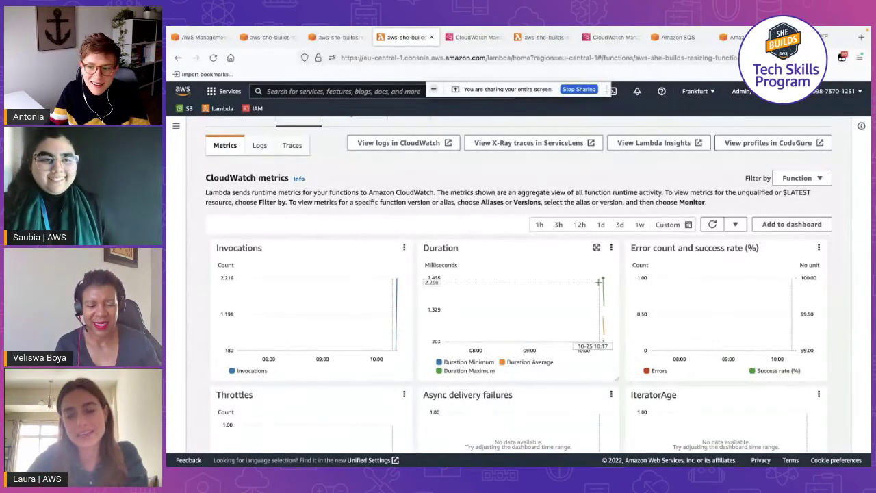
pyautogui.moveTo(603, 285)
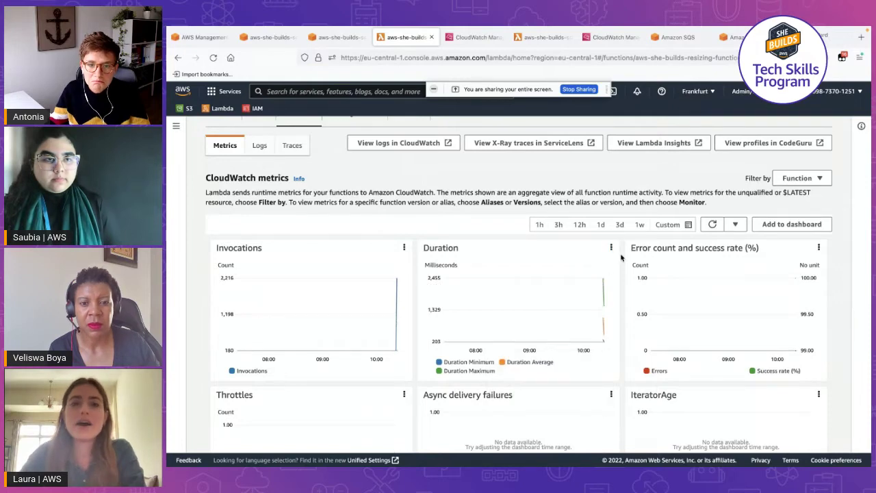
# Step: Refresh the log streams of the /aws/lambda/aws-she-builds-resizing-function log group and check their last event times
pyautogui.click(473, 37)
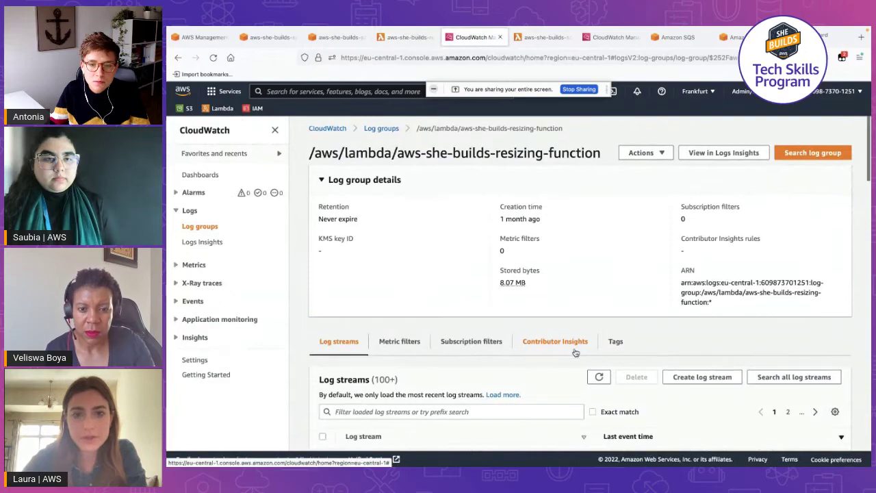
pyautogui.scroll(-1, 576, 353)
pyautogui.scroll(-1, 575, 353)
pyautogui.scroll(-1, 557, 274)
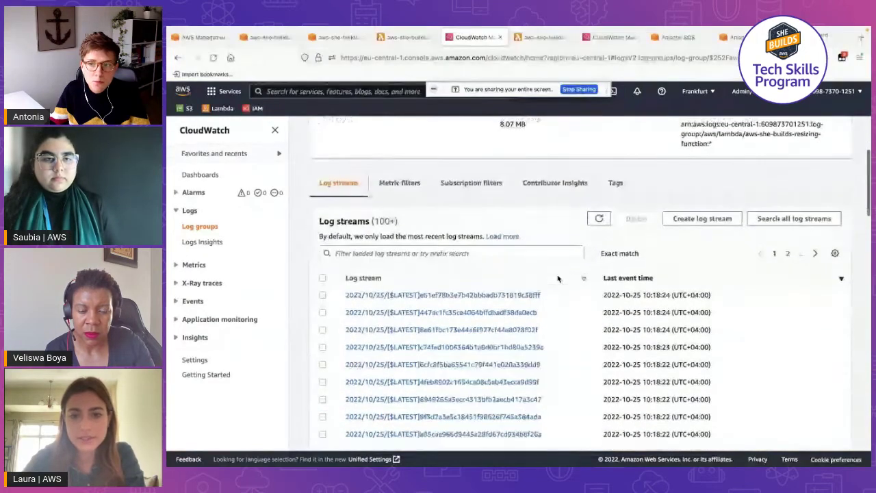
pyautogui.click(593, 216)
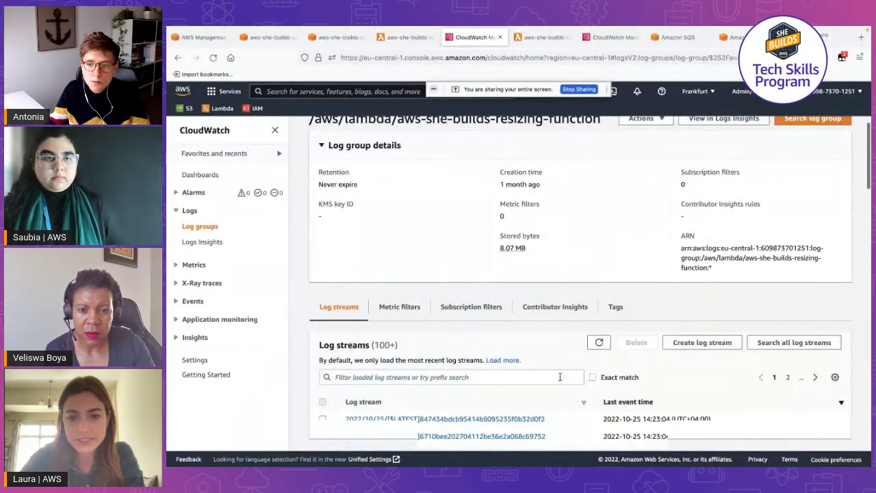
pyautogui.scroll(-1, 560, 376)
pyautogui.scroll(-1, 560, 377)
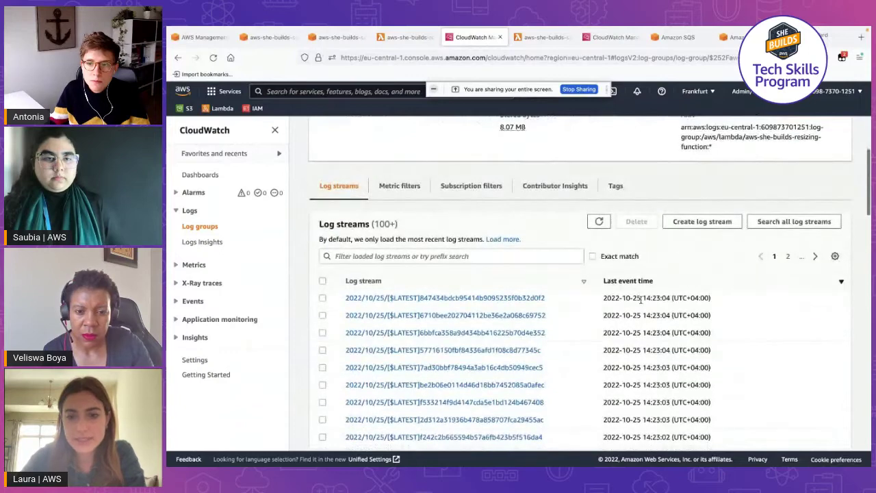
# Step: Open the most recent log stream and expand the START entry of its last request
pyautogui.click(537, 298)
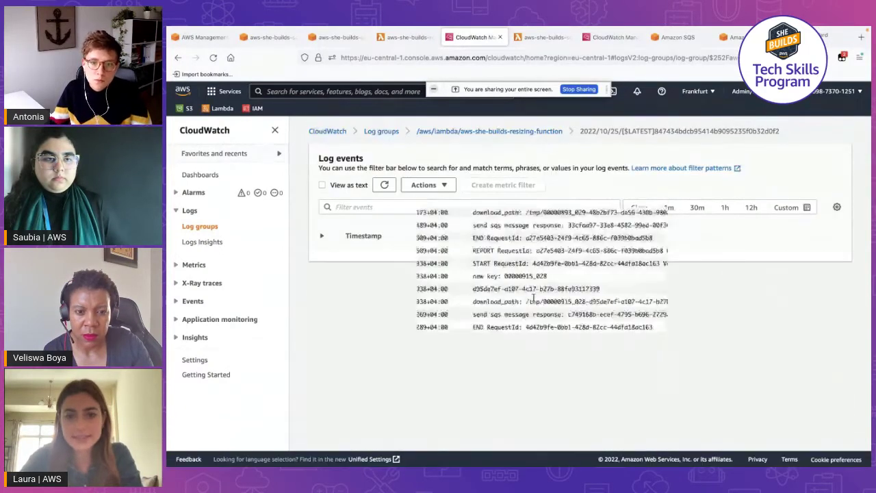
pyautogui.scroll(-2, 569, 282)
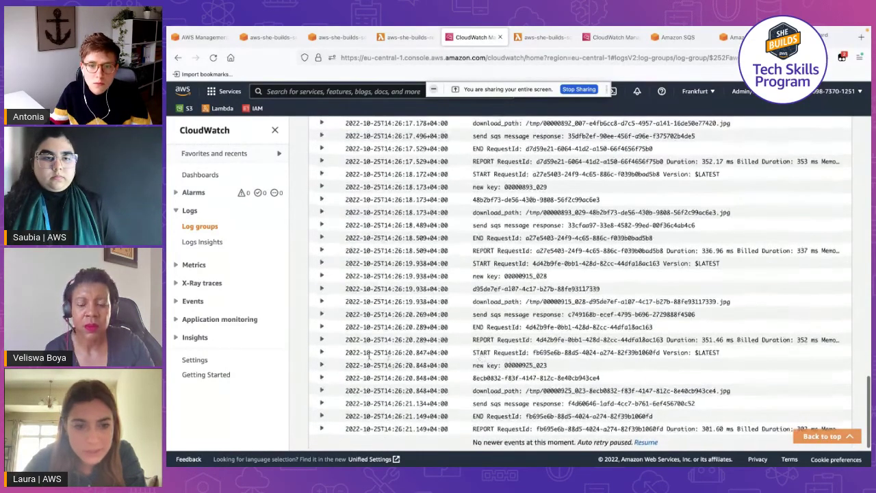
pyautogui.click(438, 353)
pyautogui.scroll(-1, 439, 365)
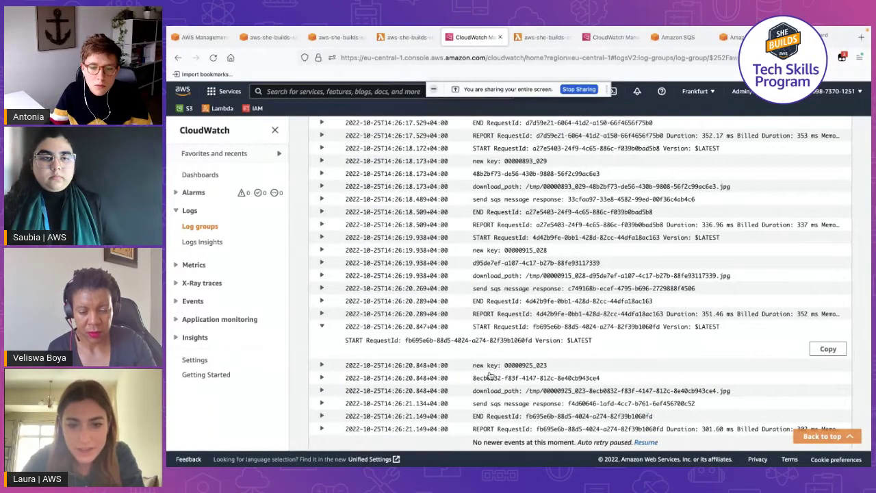
pyautogui.scroll(-1, 520, 389)
pyautogui.scroll(1, 520, 390)
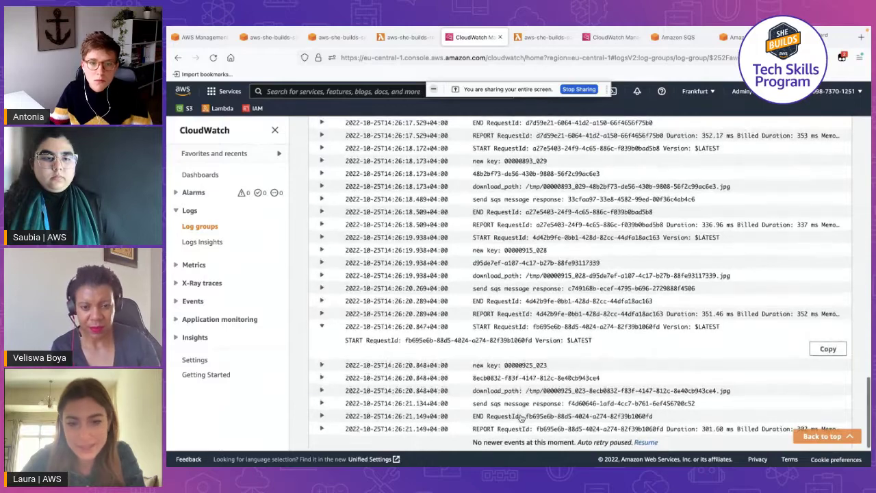
# Step: Expand the last request's END and REPORT entries and highlight the execution duration in the report
pyautogui.click(322, 417)
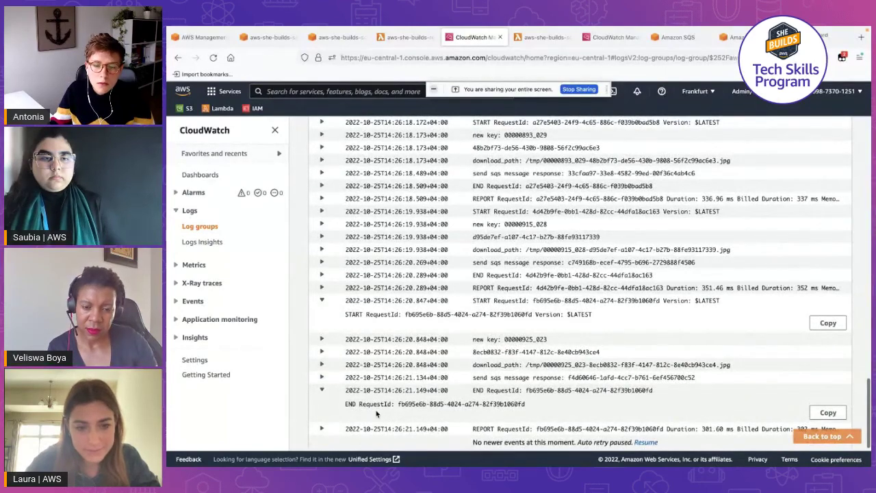
pyautogui.click(322, 428)
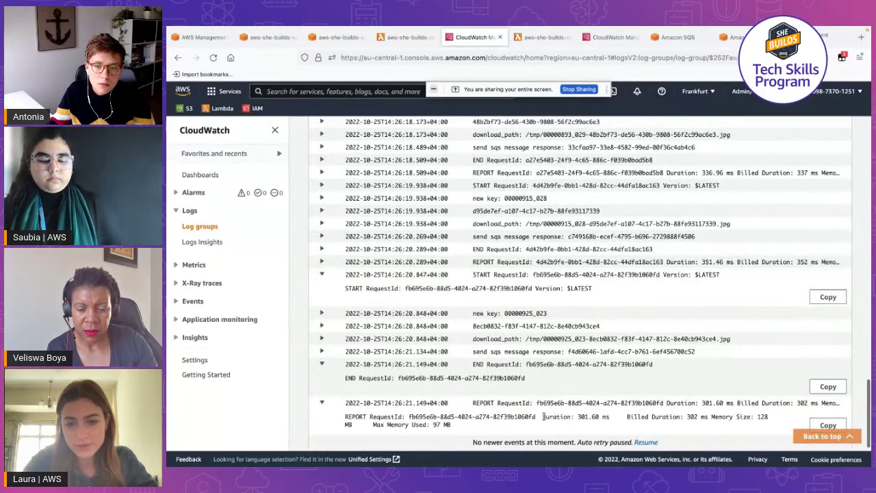
pyautogui.moveTo(544, 416); pyautogui.dragTo(618, 417)
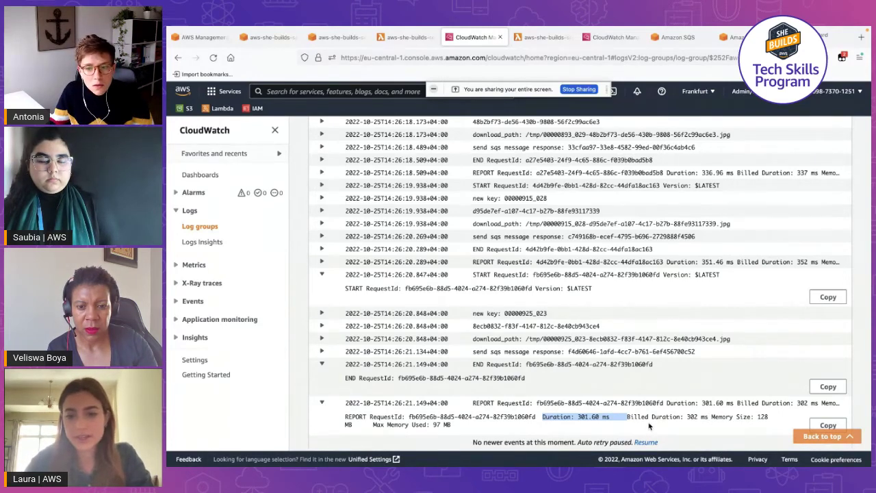
pyautogui.click(648, 423)
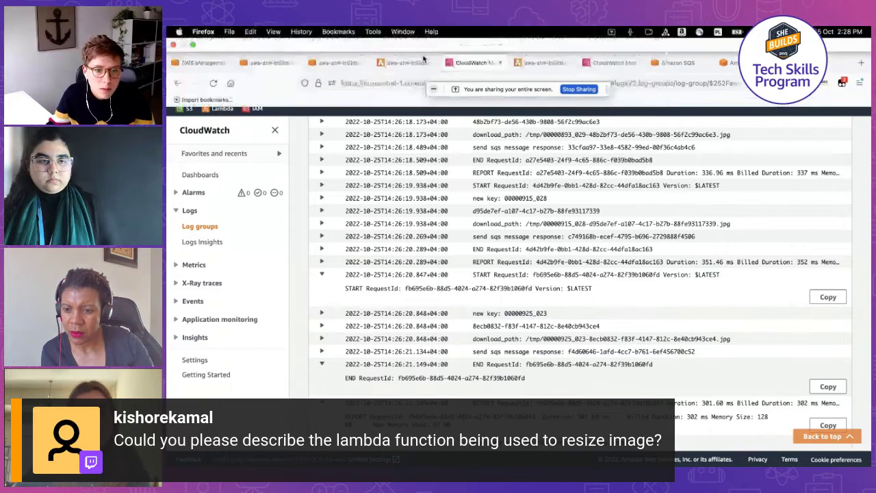
# Step: Return to the resizing function and open its source code to read the imports, clients and resize_image definition
pyautogui.click(407, 63)
pyautogui.scroll(3, 339, 164)
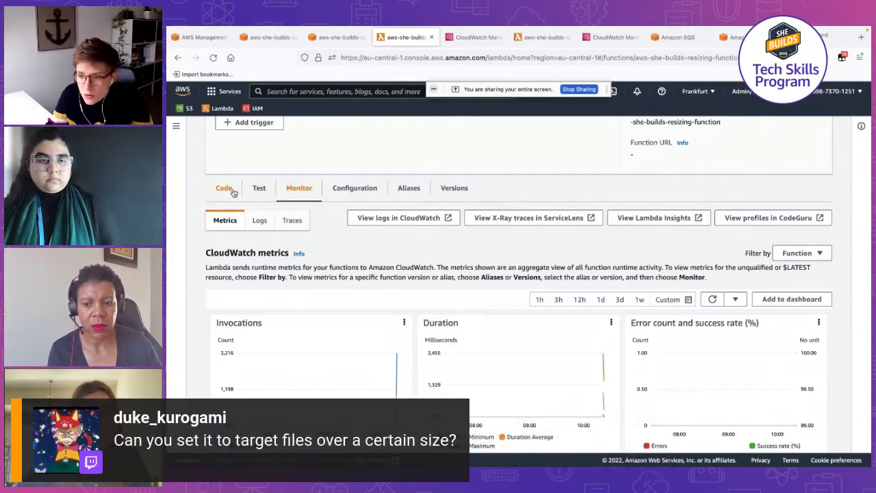
pyautogui.click(232, 193)
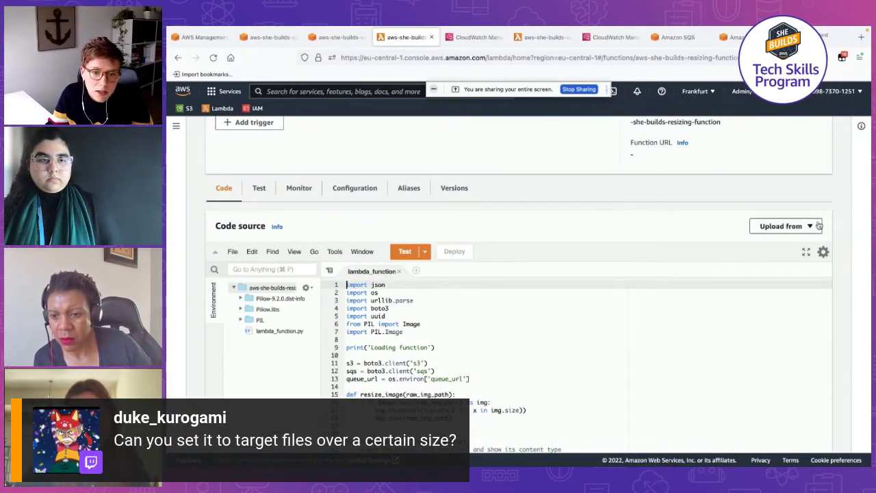
pyautogui.scroll(-3, 838, 250)
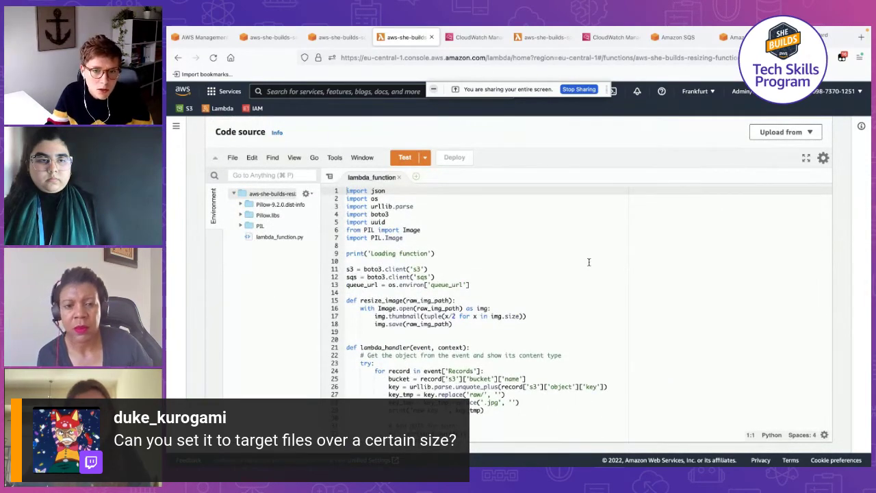
pyautogui.scroll(-1, 589, 261)
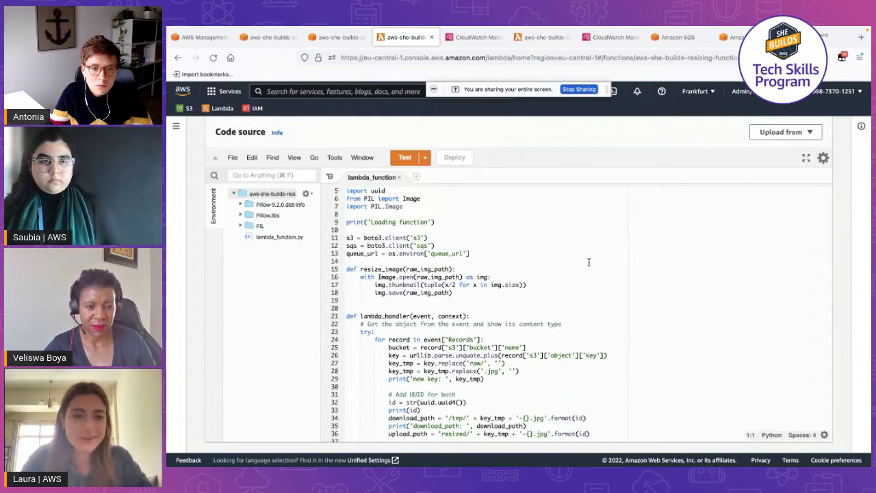
pyautogui.scroll(-2, 588, 261)
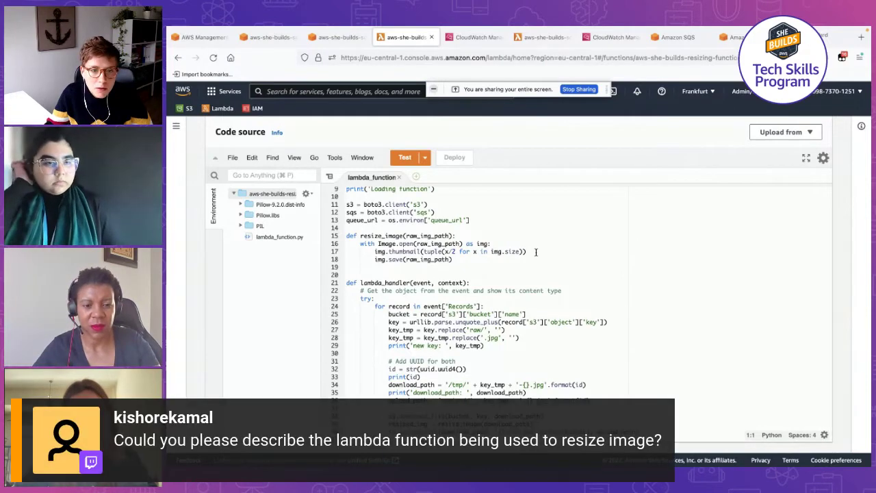
pyautogui.scroll(5, 536, 252)
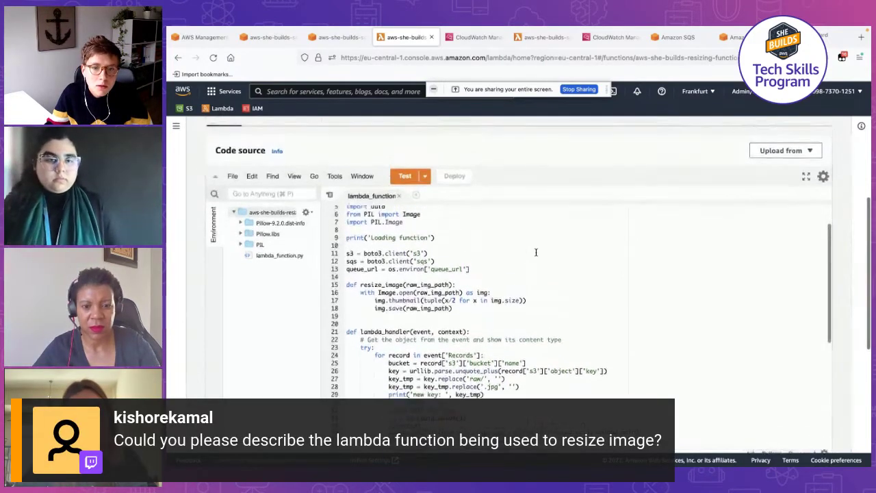
pyautogui.scroll(2, 536, 252)
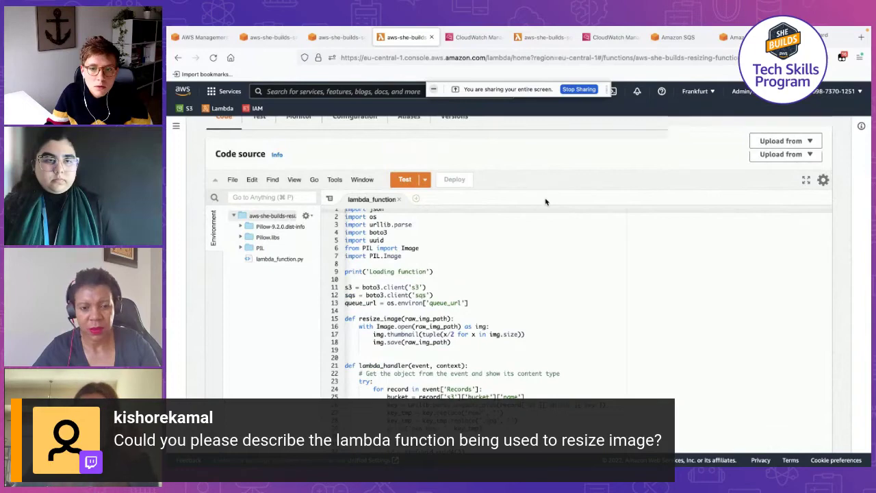
# Step: Read through lambda_handler in the resizing code, from the record loop and key handling to the S3 download and upload calls
pyautogui.scroll(-2, 547, 219)
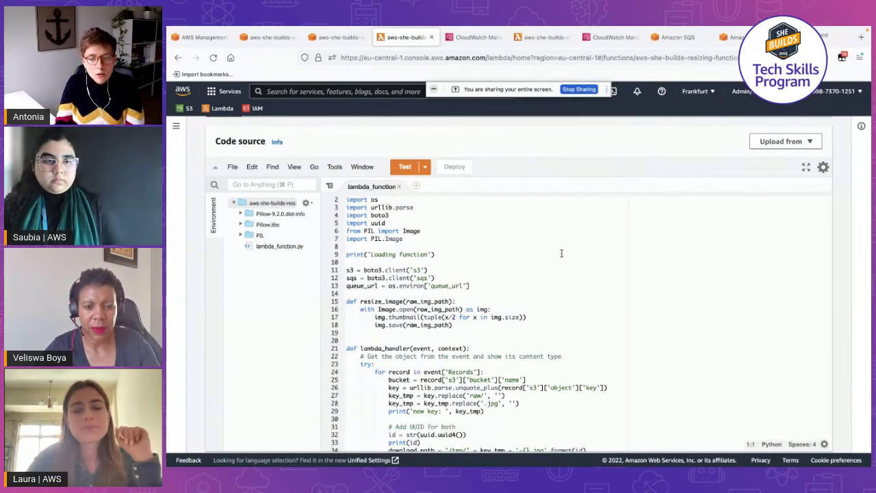
pyautogui.scroll(-4, 561, 253)
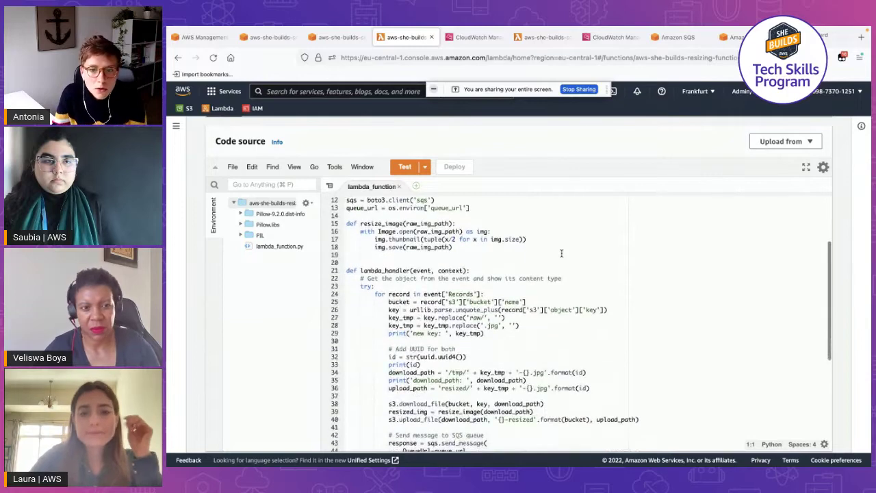
pyautogui.scroll(-3, 561, 254)
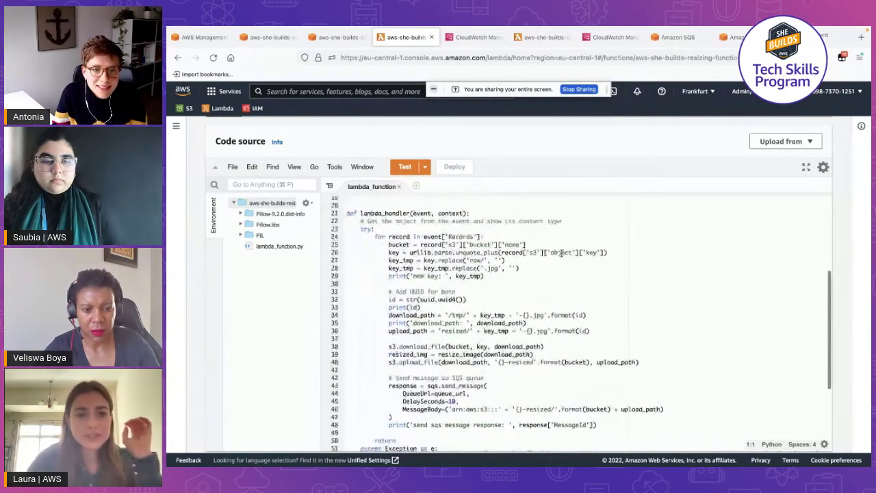
pyautogui.scroll(1, 562, 252)
pyautogui.scroll(-1, 538, 156)
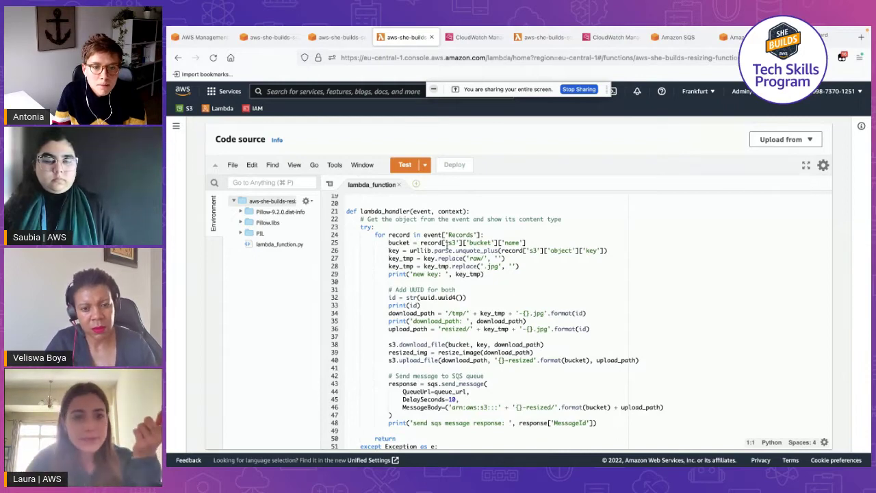
pyautogui.scroll(-2, 499, 312)
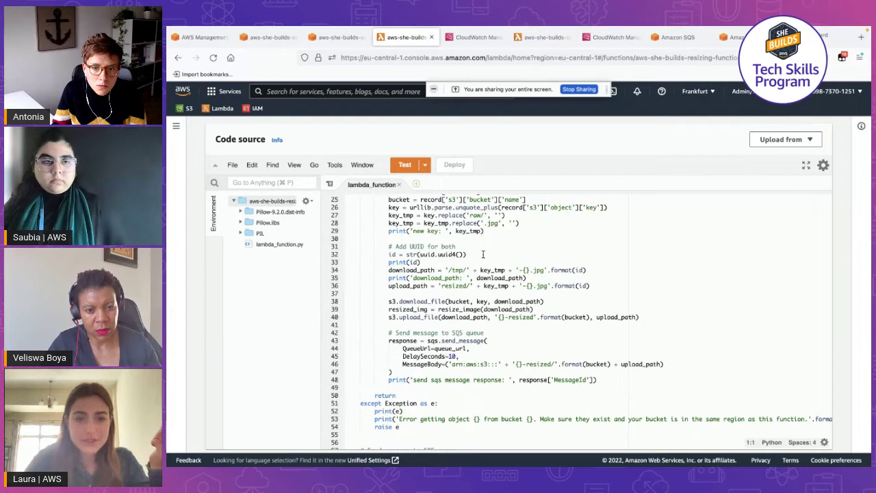
# Step: Review the queue_url setting near the start of the code and follow it to the SQS send_message call and exception handling
pyautogui.scroll(6, 482, 254)
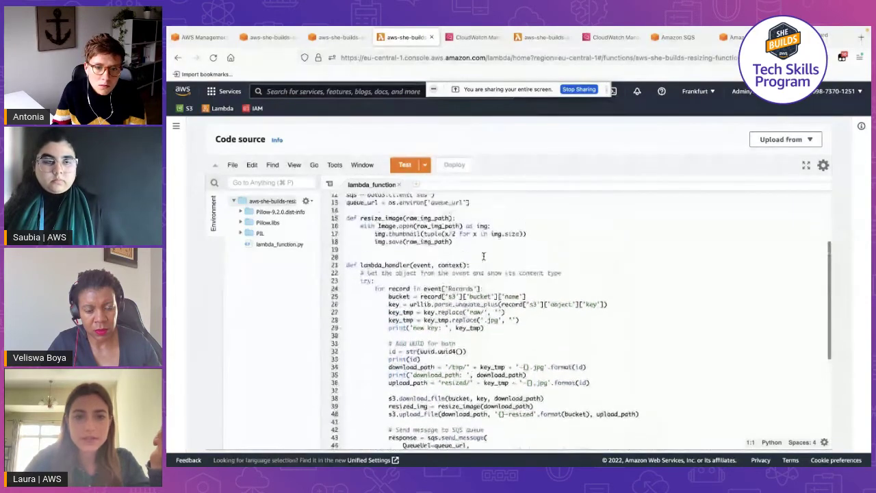
pyautogui.scroll(4, 482, 255)
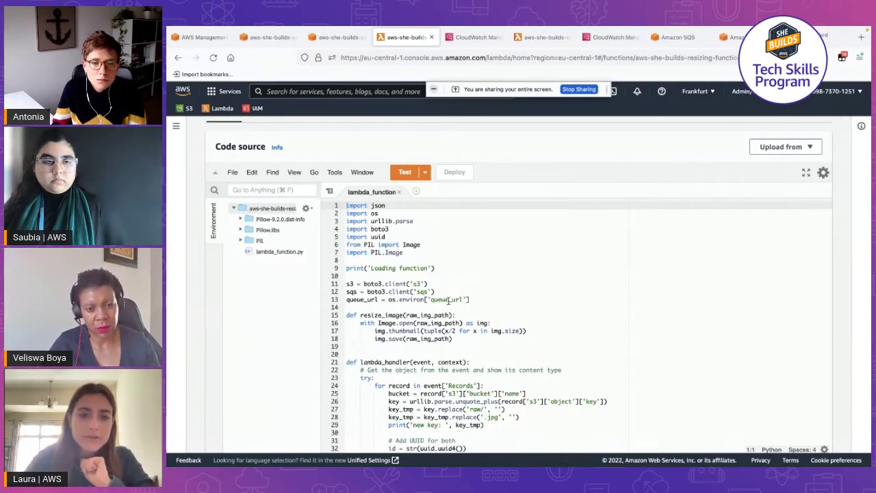
pyautogui.scroll(-2, 487, 299)
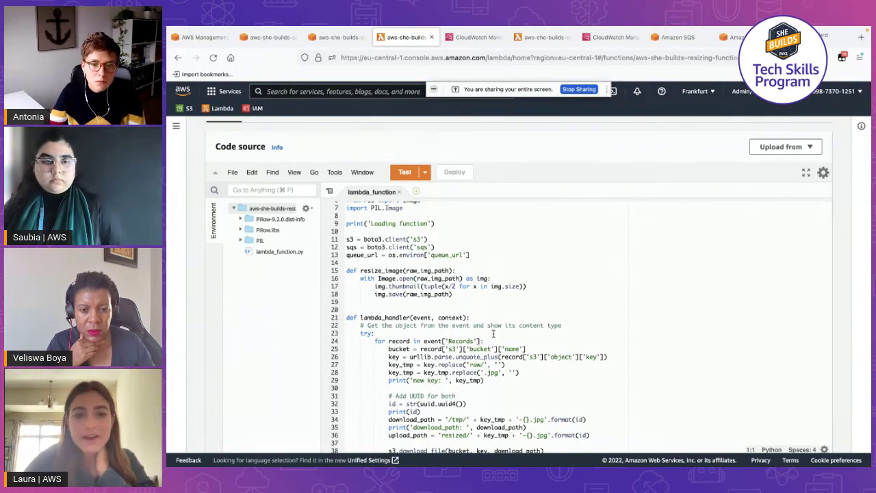
pyautogui.scroll(-3, 493, 334)
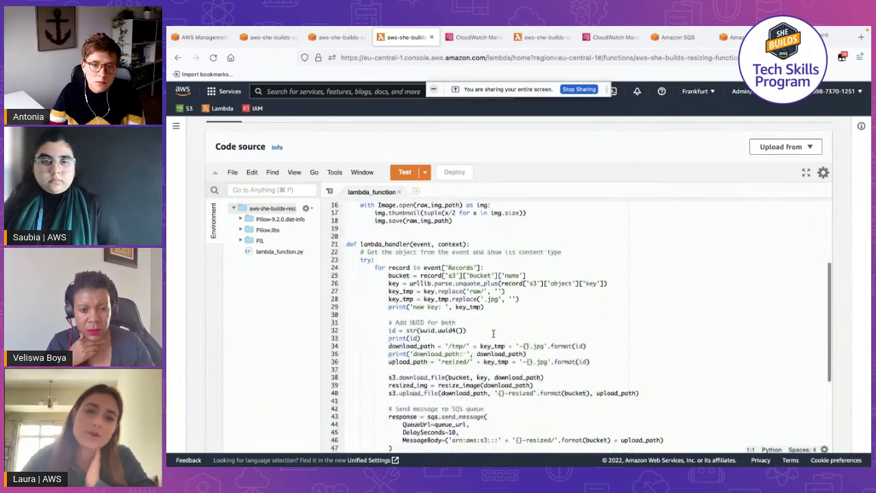
pyautogui.scroll(-6, 493, 334)
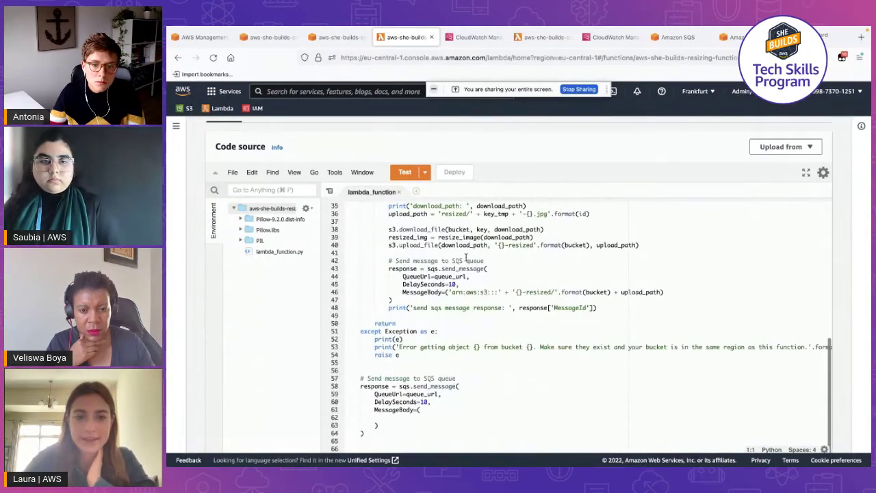
pyautogui.scroll(2, 471, 288)
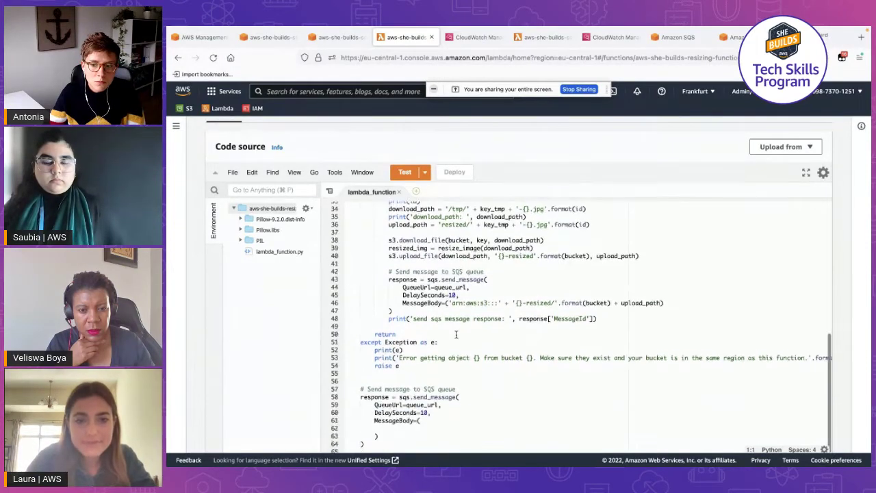
pyautogui.scroll(-2, 421, 294)
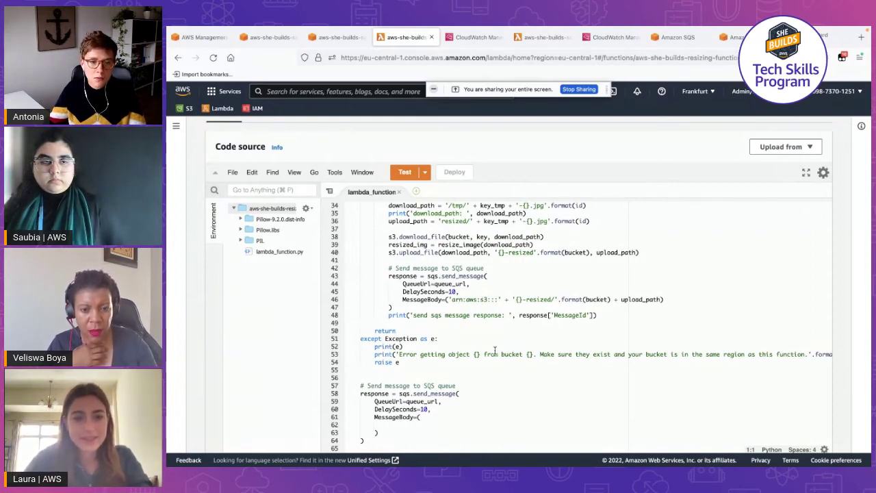
pyautogui.scroll(-2, 494, 350)
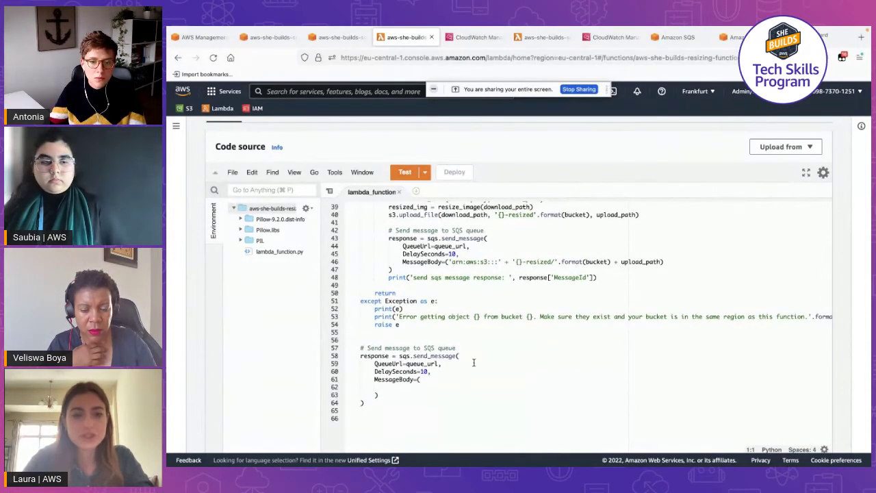
# Step: Go back over the code to its beginning and examine the S3 trigger in the function overview
pyautogui.scroll(3, 473, 363)
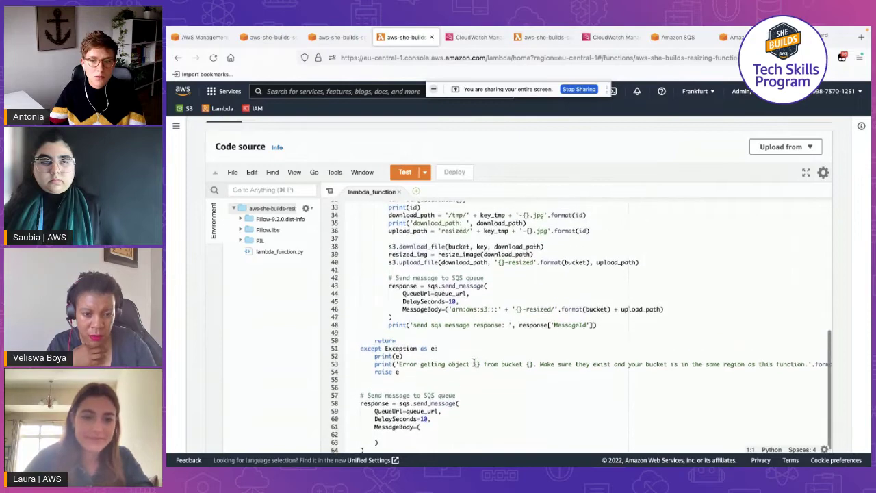
pyautogui.scroll(6, 473, 363)
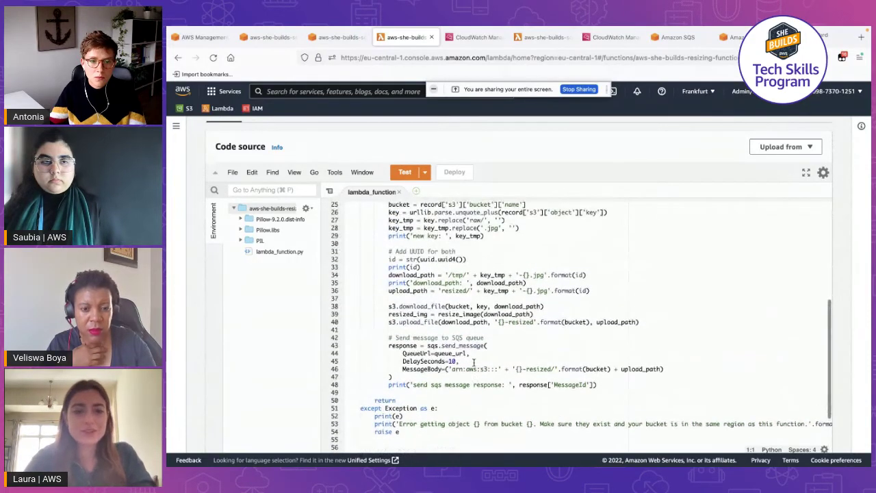
pyautogui.scroll(2, 473, 363)
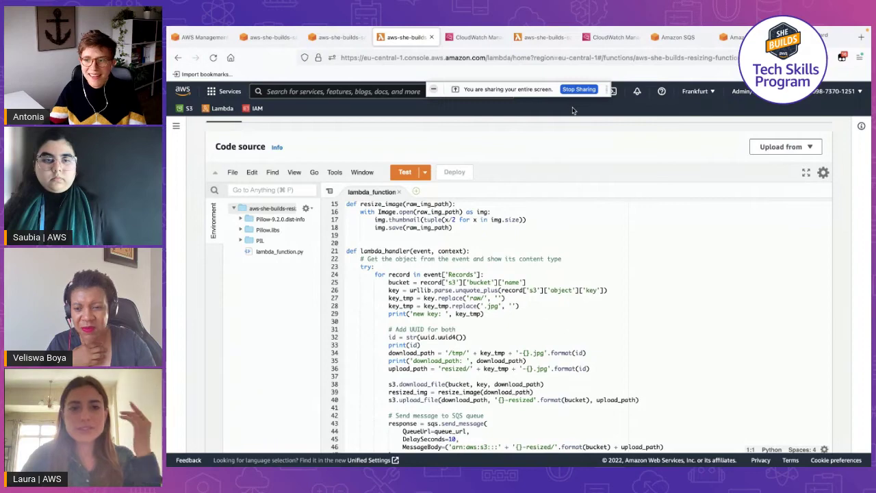
pyautogui.scroll(5, 556, 249)
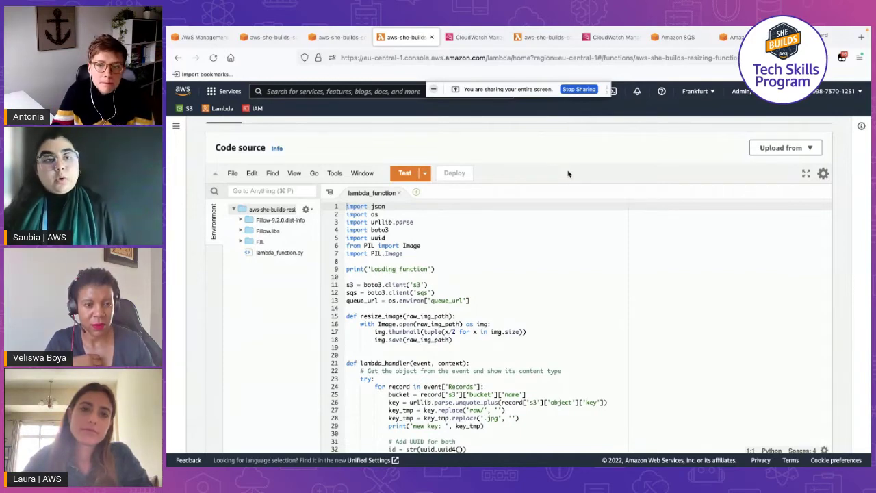
pyautogui.scroll(5, 568, 174)
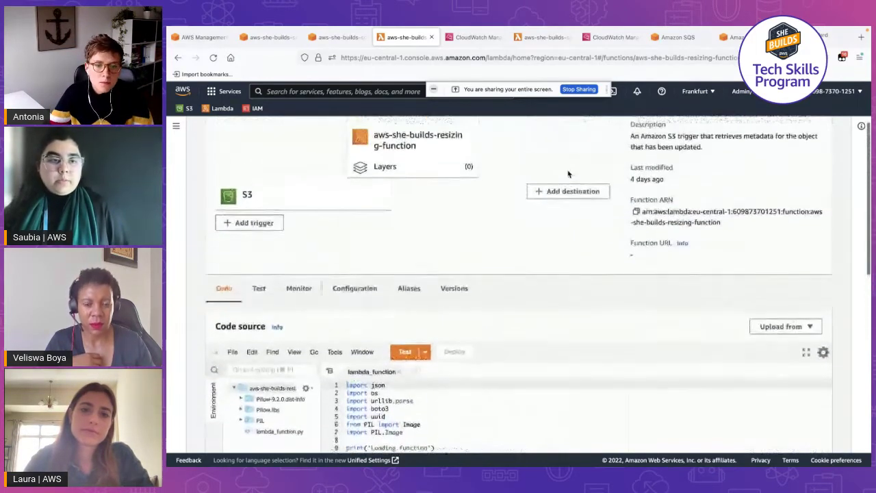
pyautogui.scroll(-4, 568, 174)
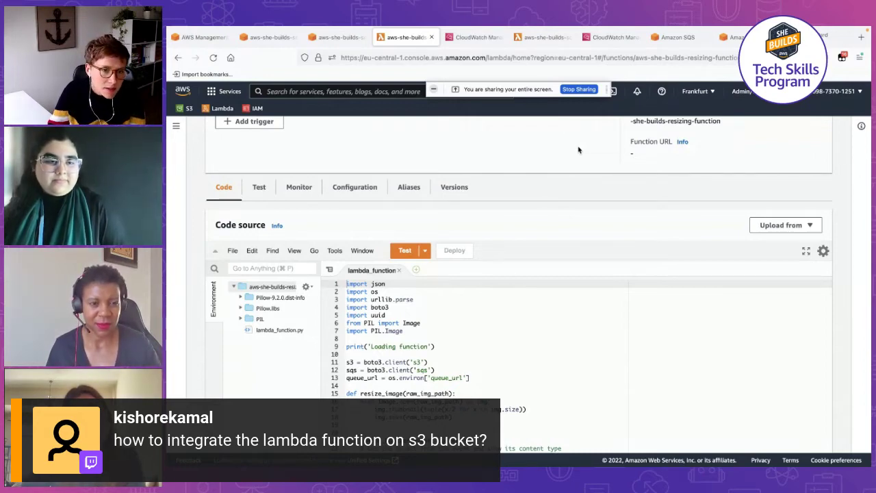
pyautogui.scroll(5, 578, 149)
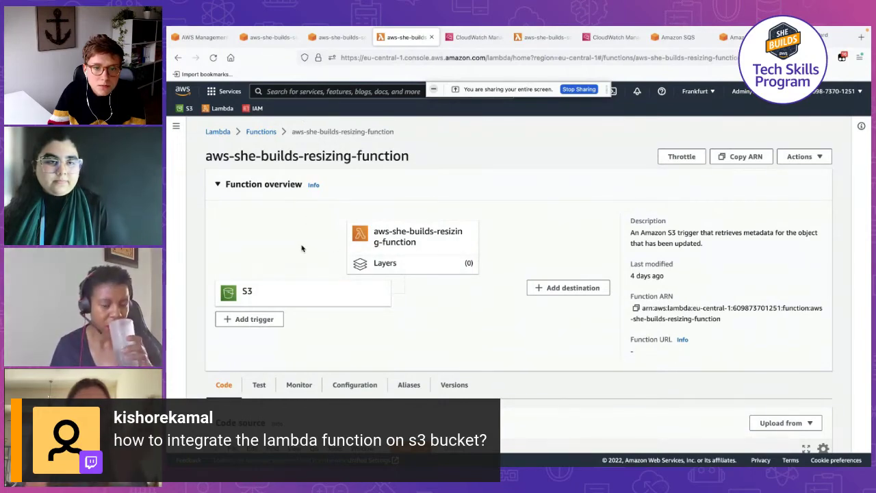
# Step: Open the Create function form, look over its basic information and advanced settings, and return to the functions list without creating anything
pyautogui.click(262, 132)
pyautogui.click(774, 165)
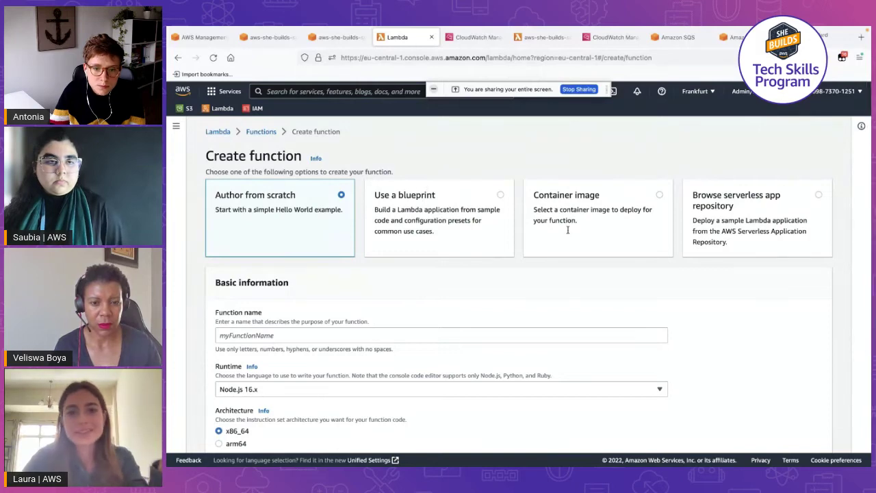
pyautogui.scroll(-3, 499, 318)
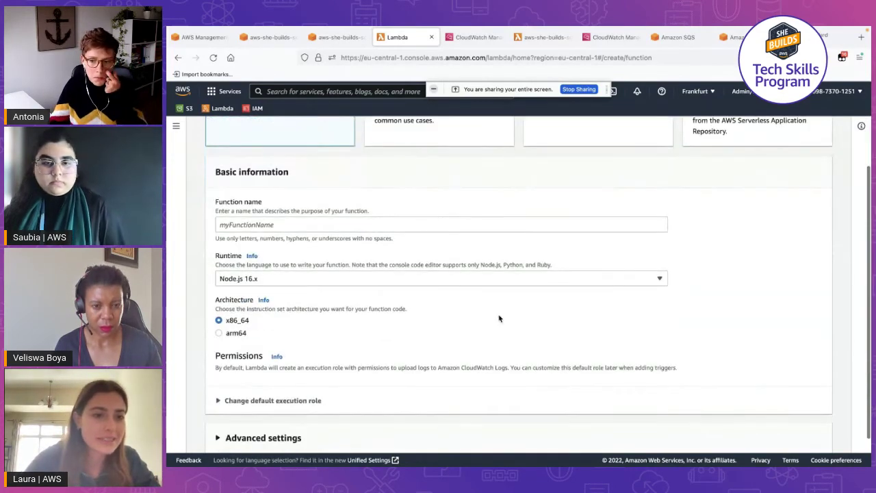
pyautogui.scroll(-1, 499, 317)
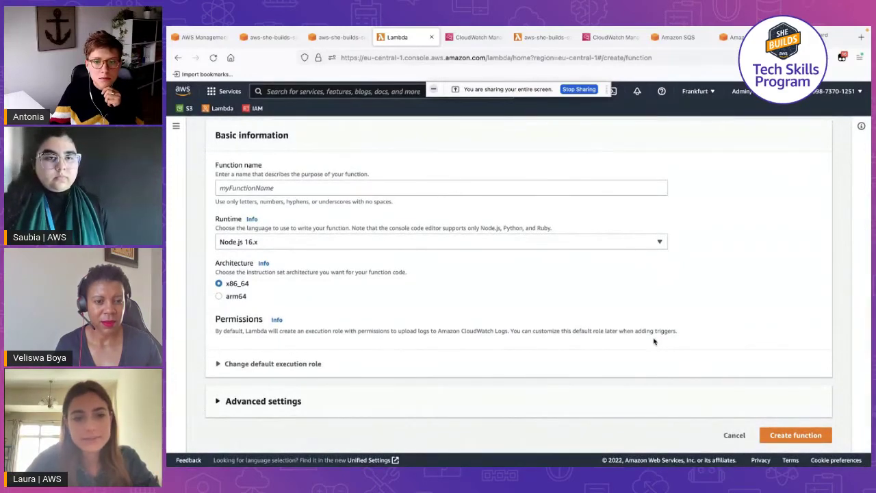
pyautogui.click(277, 400)
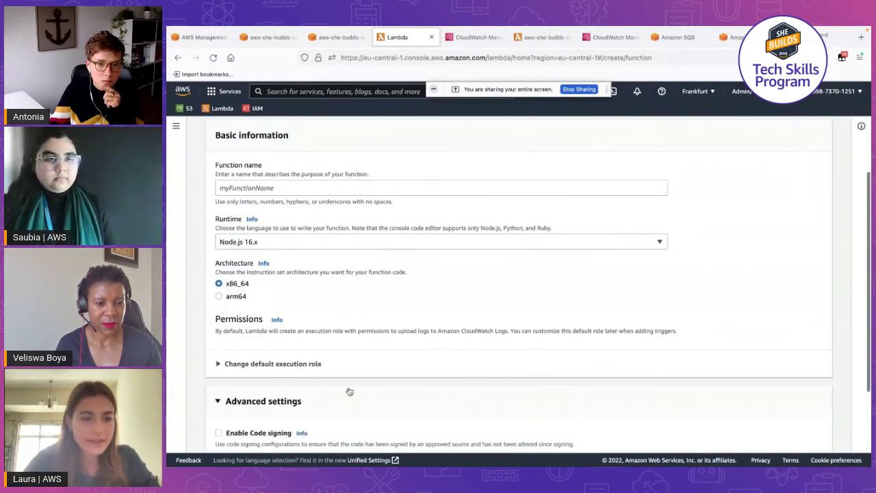
pyautogui.scroll(-2, 354, 403)
pyautogui.scroll(5, 355, 404)
pyautogui.scroll(-1, 355, 404)
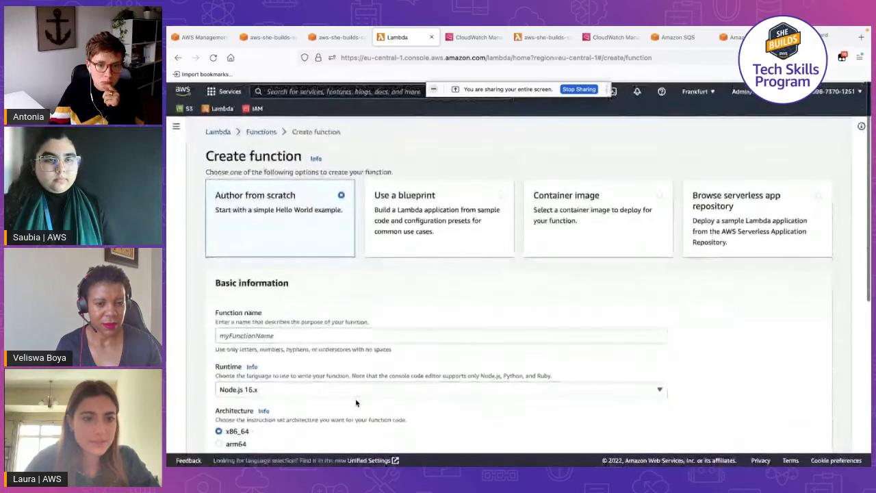
pyautogui.click(261, 132)
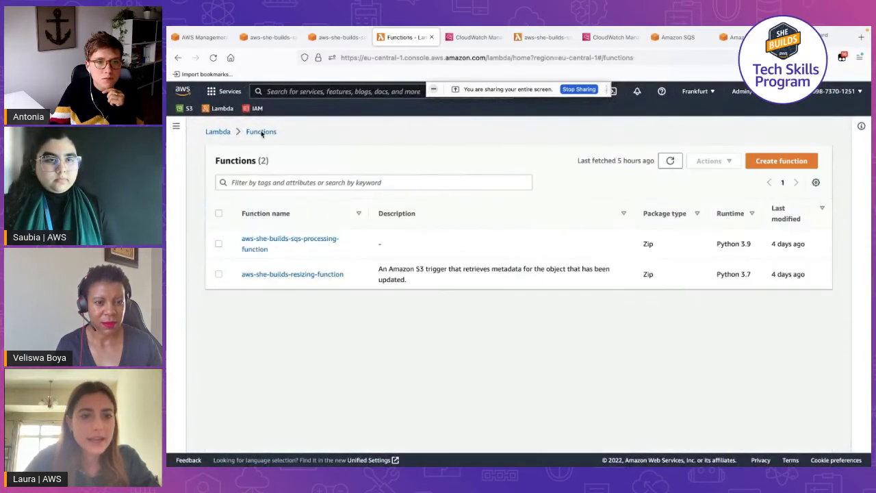
# Step: Open aws-she-builds-resizing-function, view the source choices for adding a trigger, and cancel the trigger configuration
pyautogui.click(291, 275)
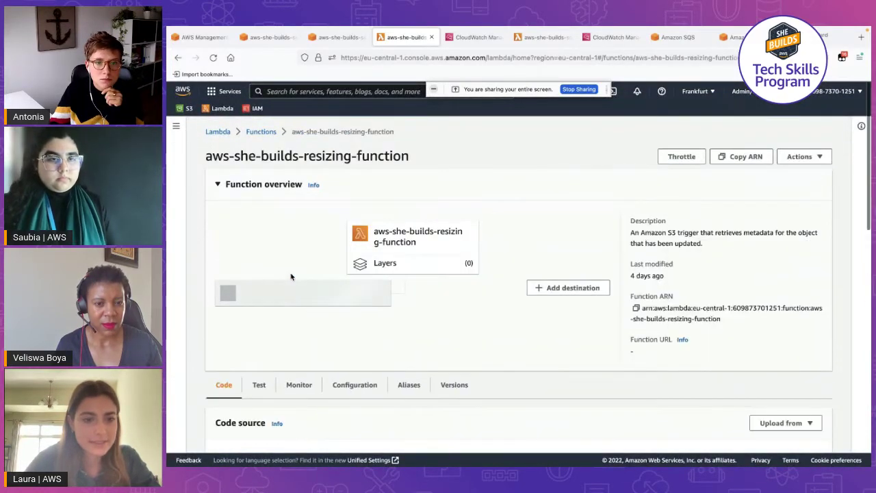
pyautogui.click(247, 325)
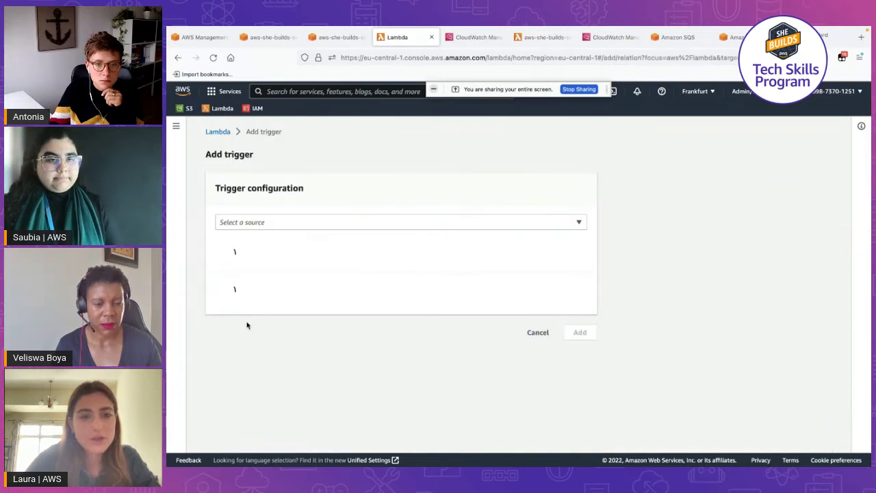
pyautogui.click(272, 225)
pyautogui.click(277, 226)
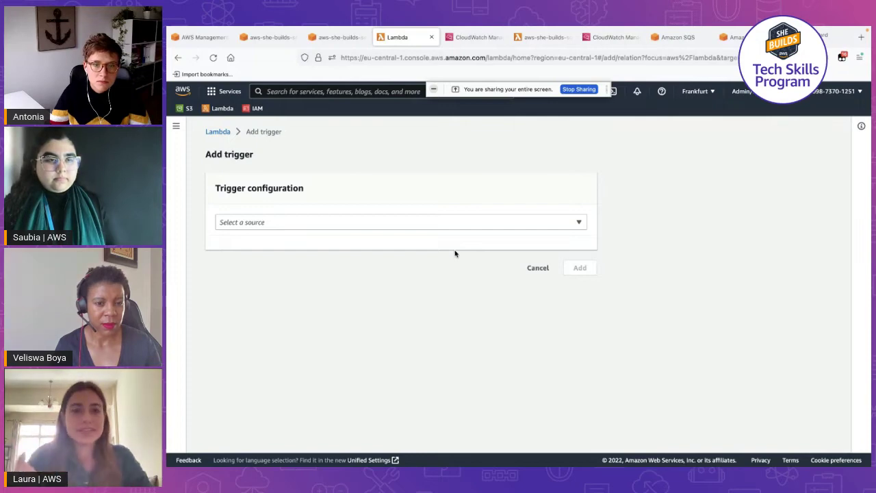
pyautogui.click(538, 268)
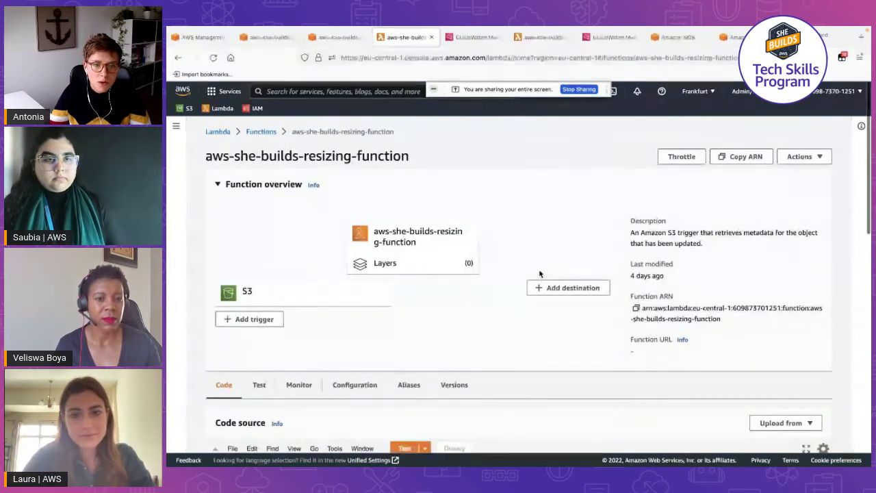